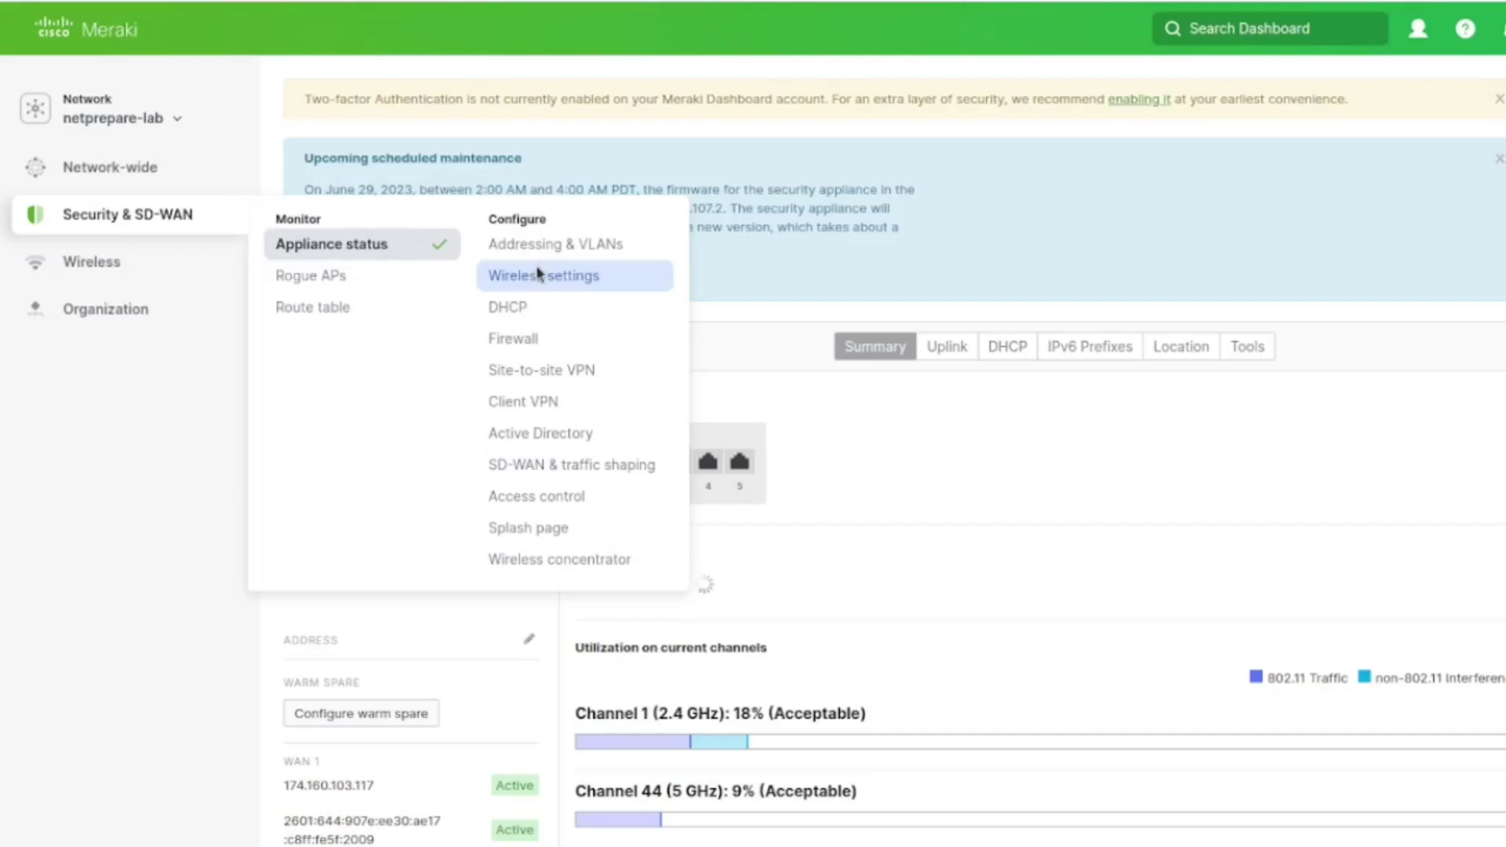
In the appliance's wireless settings, enable SSID 2 with WPA2 Enterprise using My RADIUS server
left_click(538, 274)
scroll(571, 514, "down", 7)
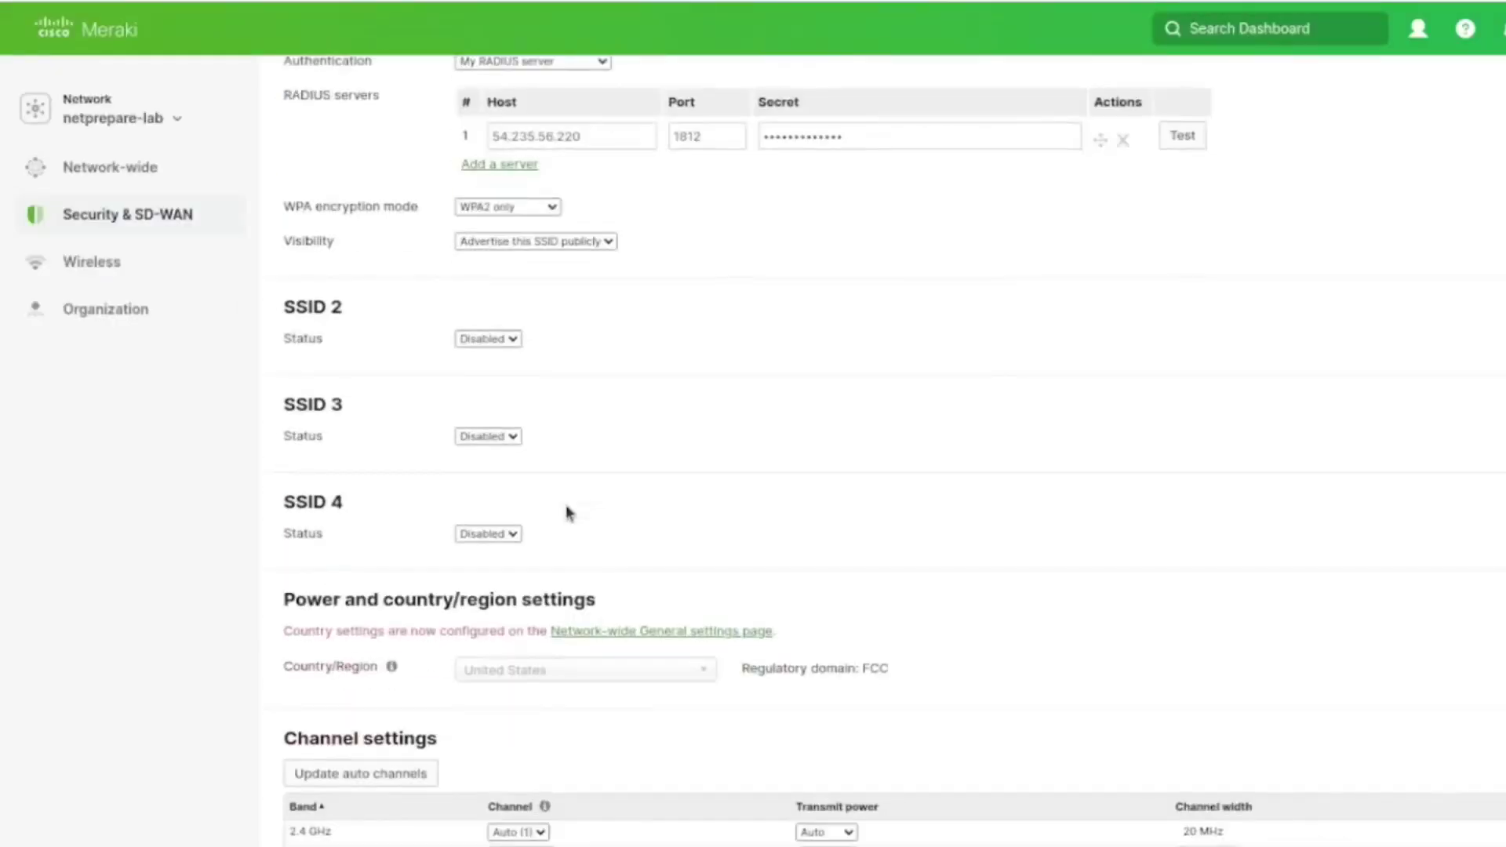
scroll(565, 515, "up", 2)
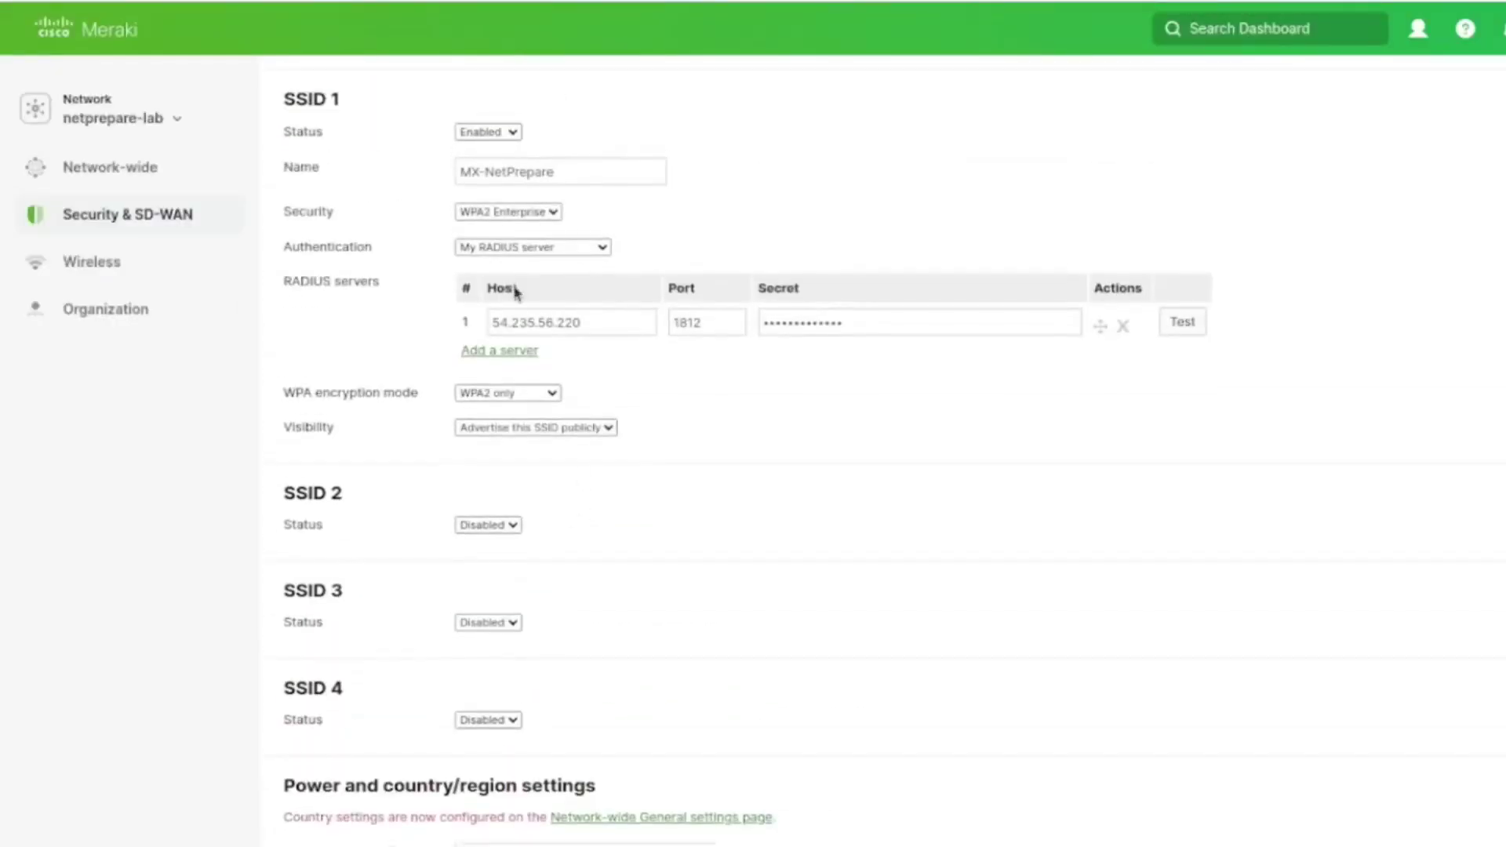
left_click(480, 525)
left_click(507, 554)
left_click(552, 608)
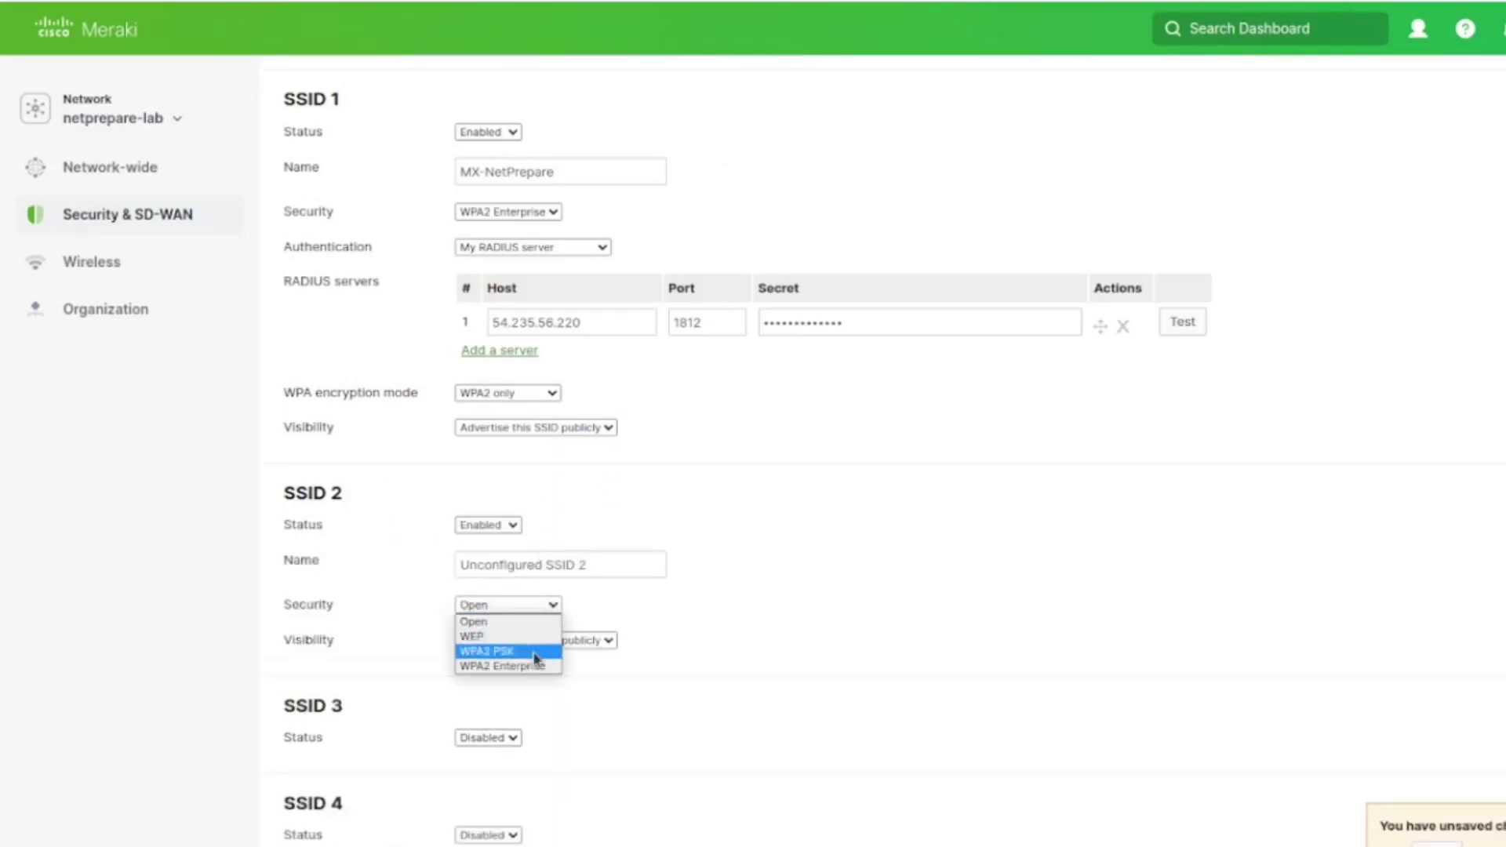
left_click(521, 651)
left_click(530, 611)
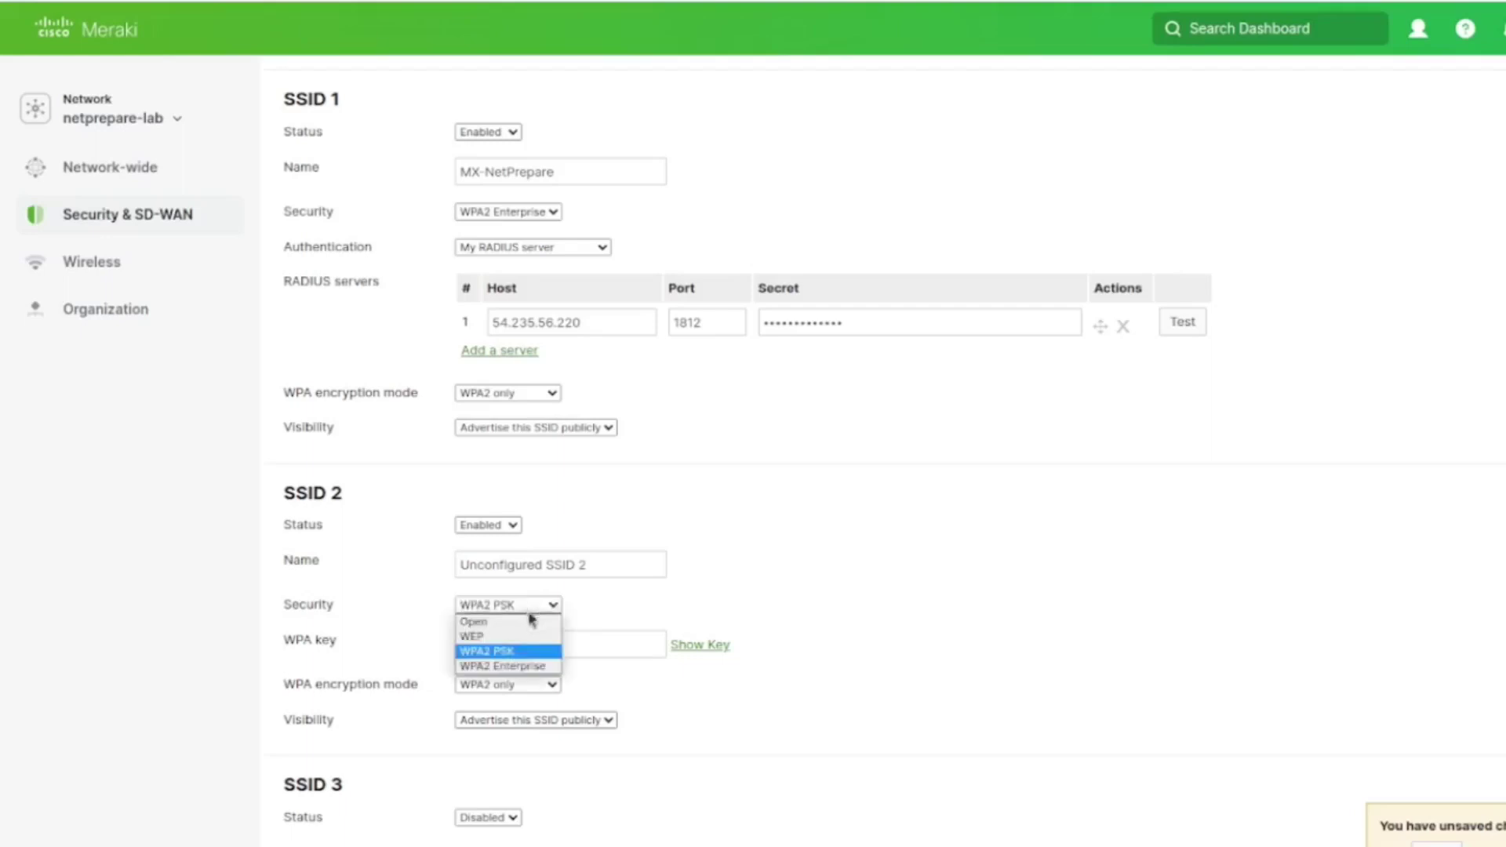
left_click(541, 668)
left_click(563, 641)
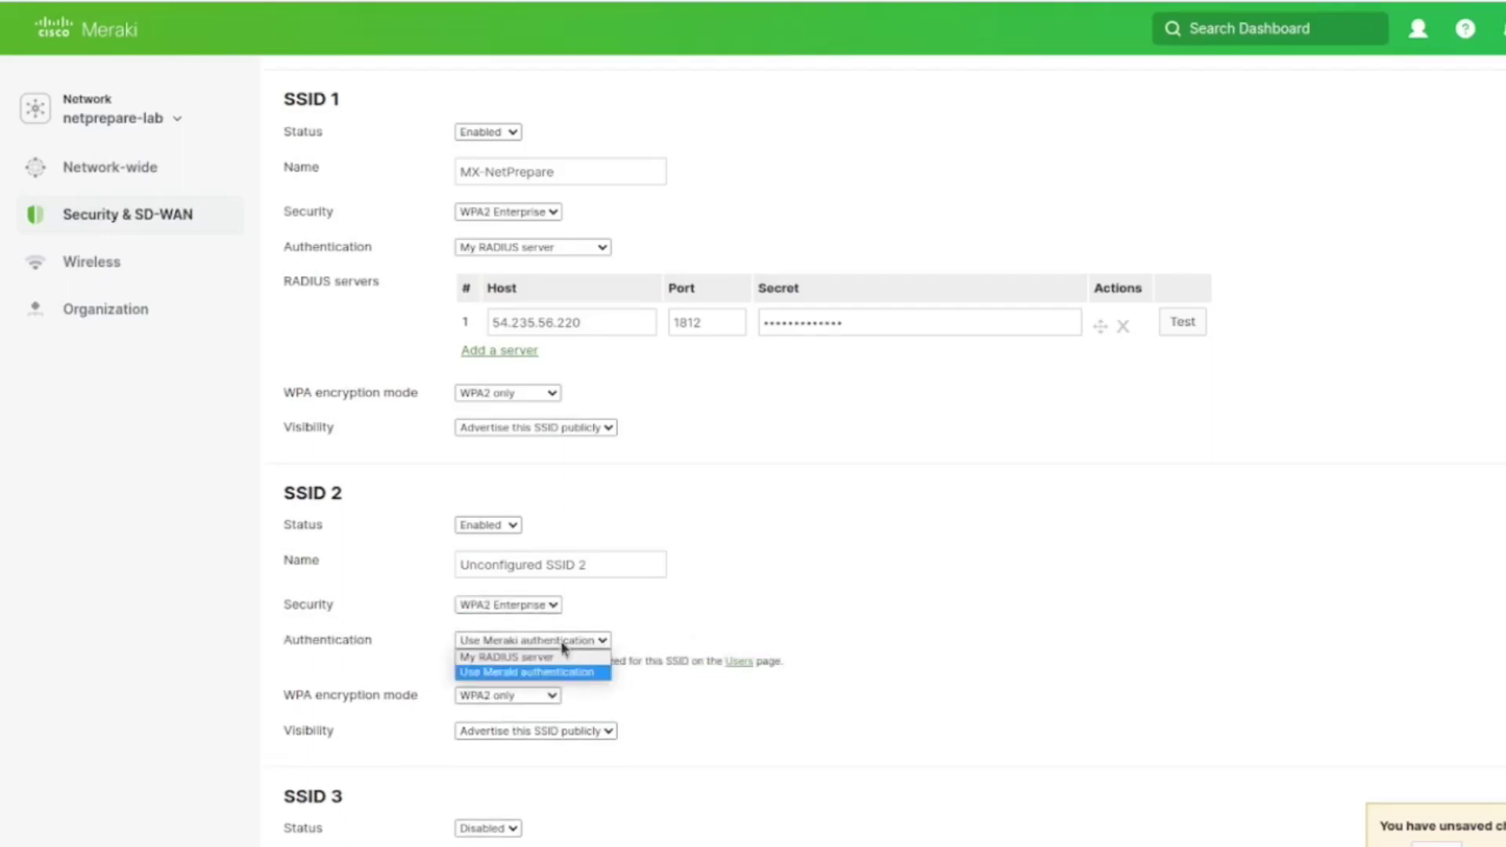
left_click(548, 659)
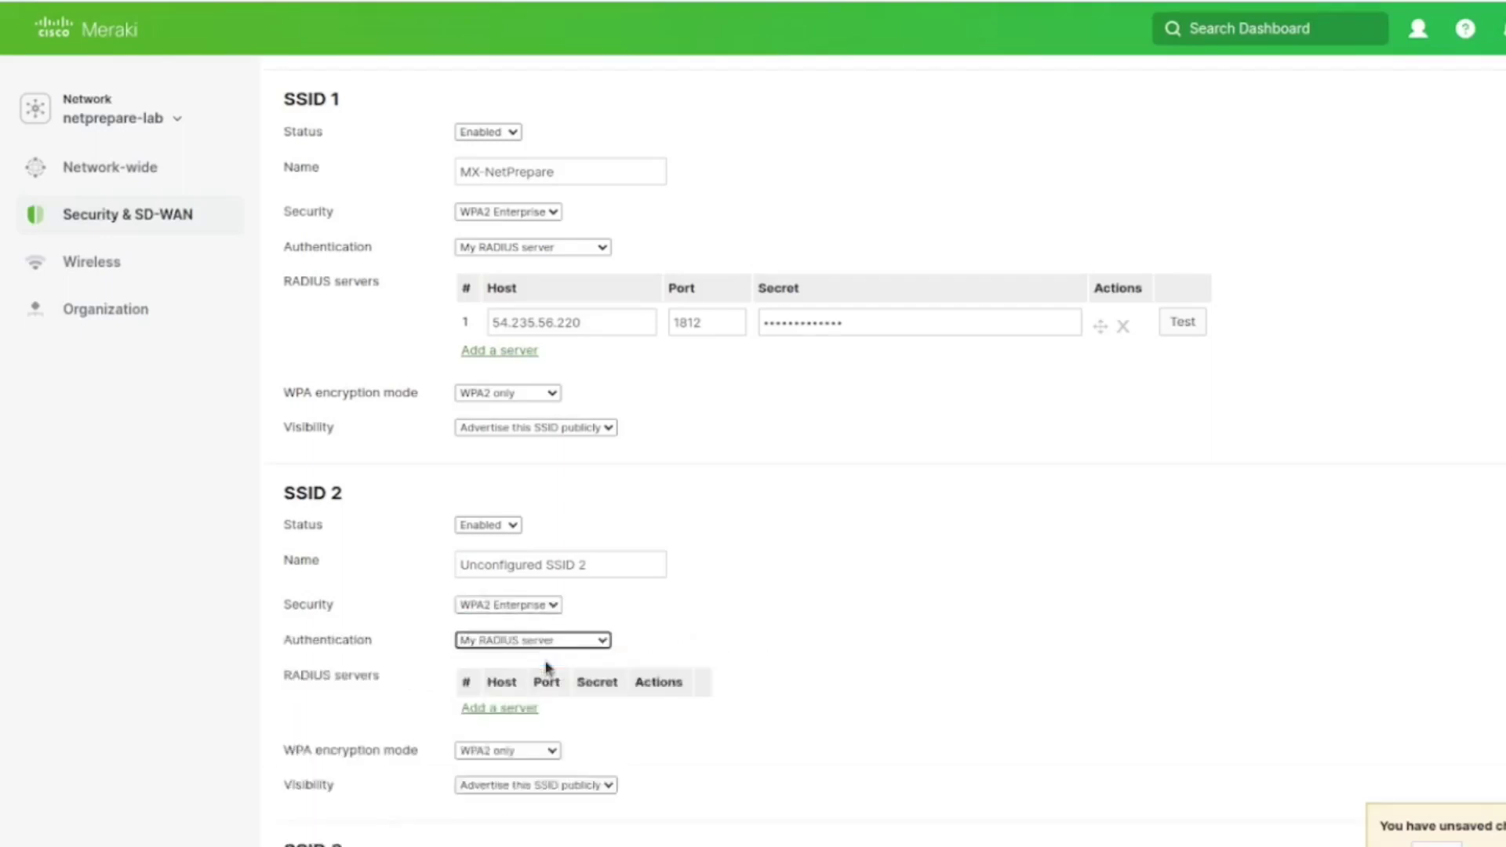
Review SSID 2's encryption and visibility options unchanged, then set SSID 2 back to Disabled
left_click(541, 751)
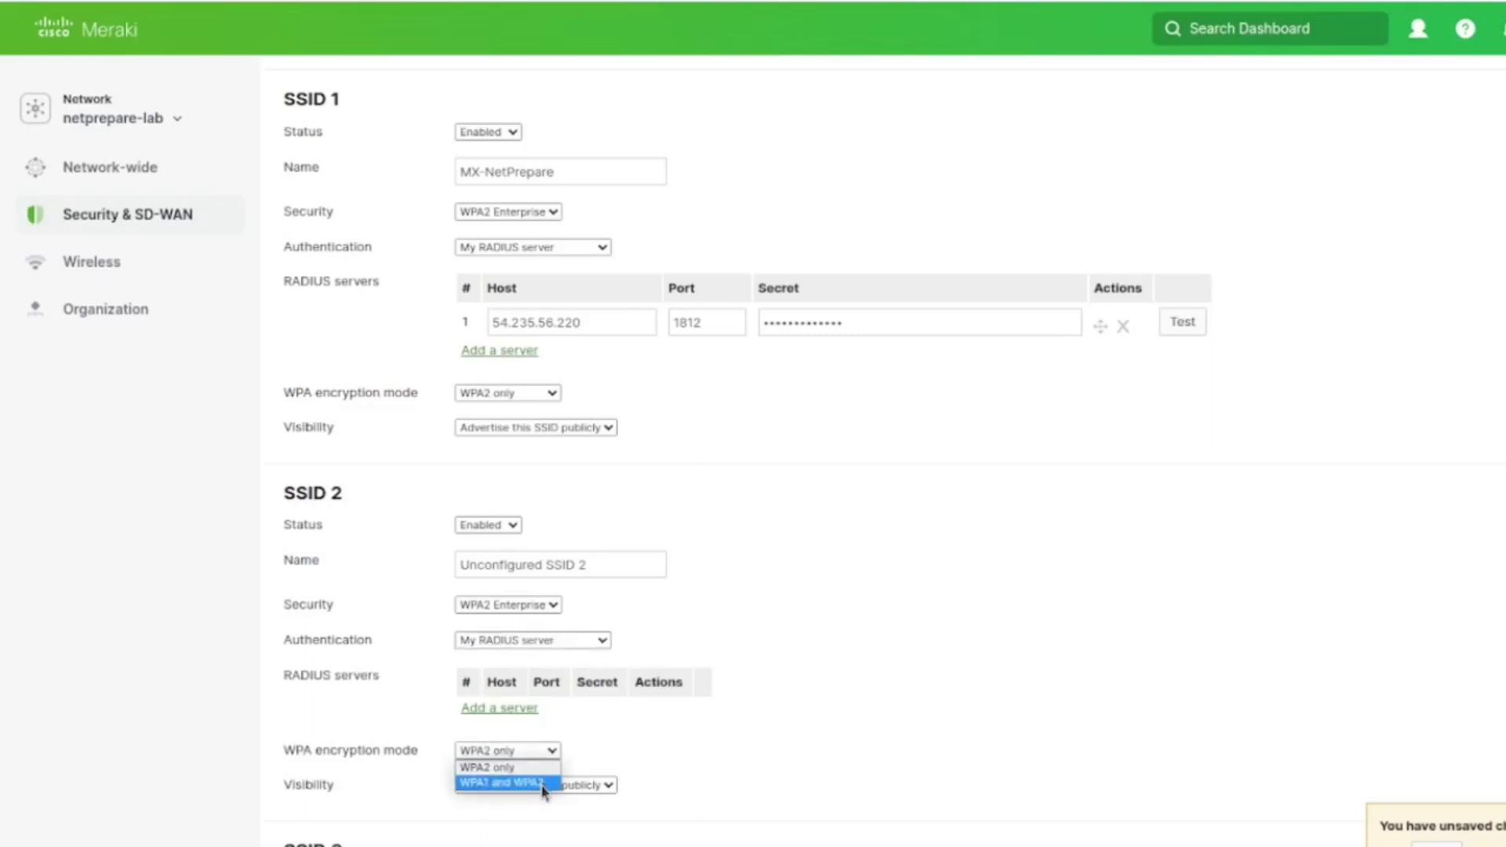
left_click(680, 782)
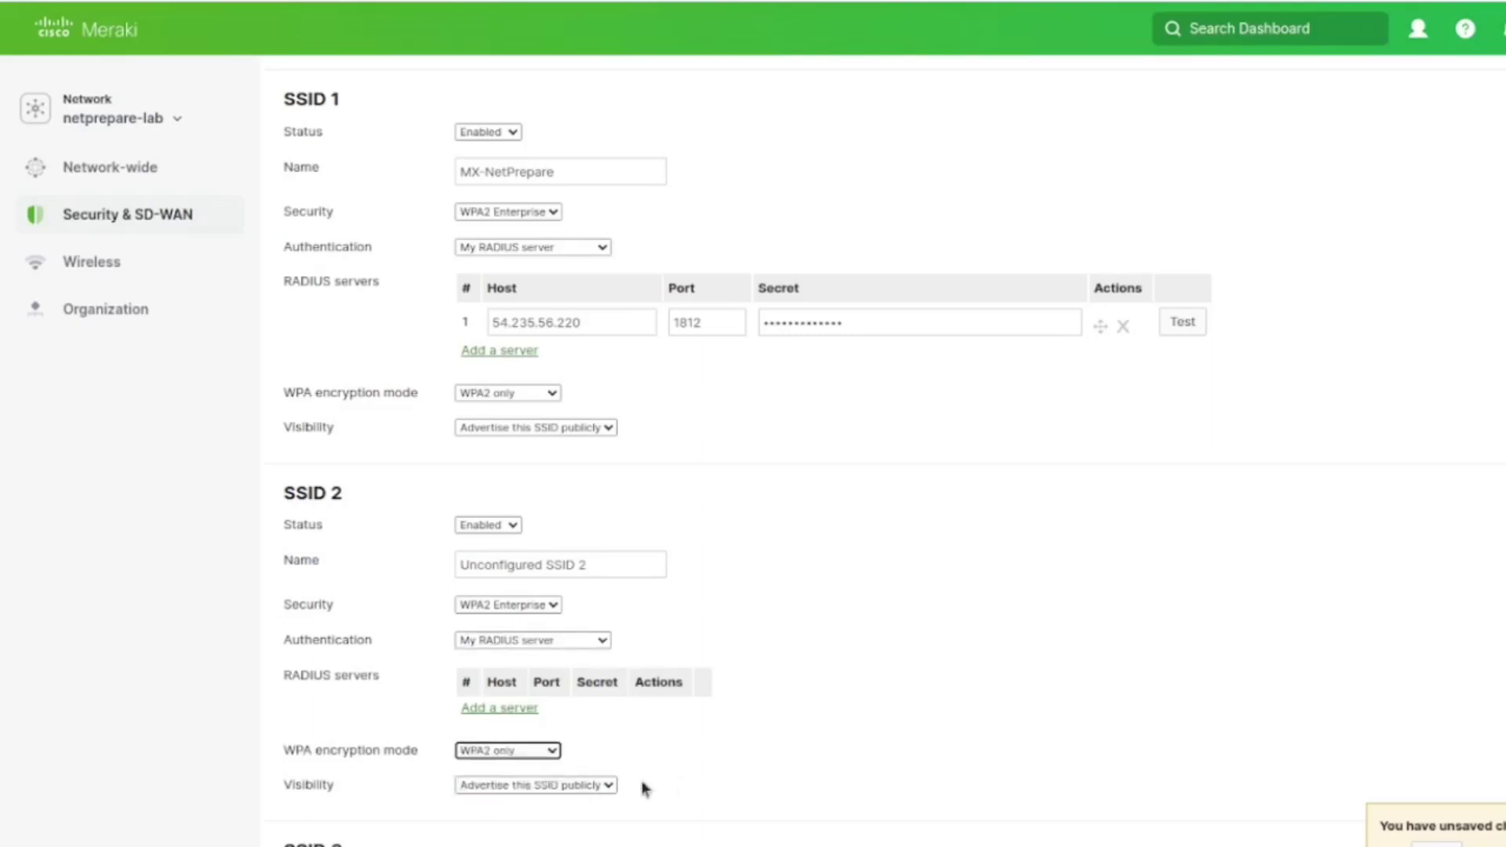
left_click(607, 789)
left_click(671, 760)
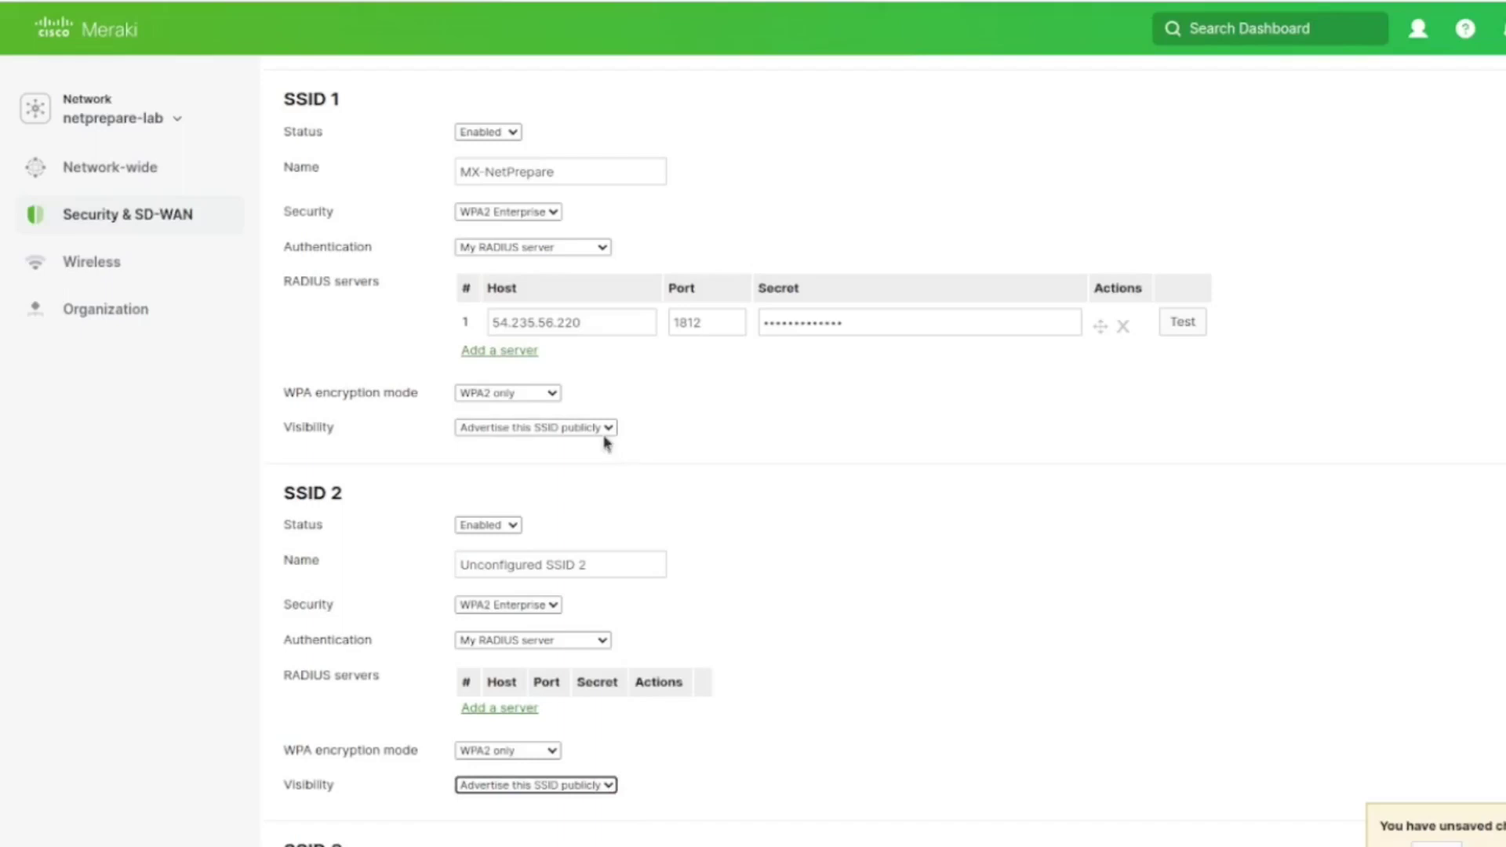
left_click(511, 525)
left_click(517, 558)
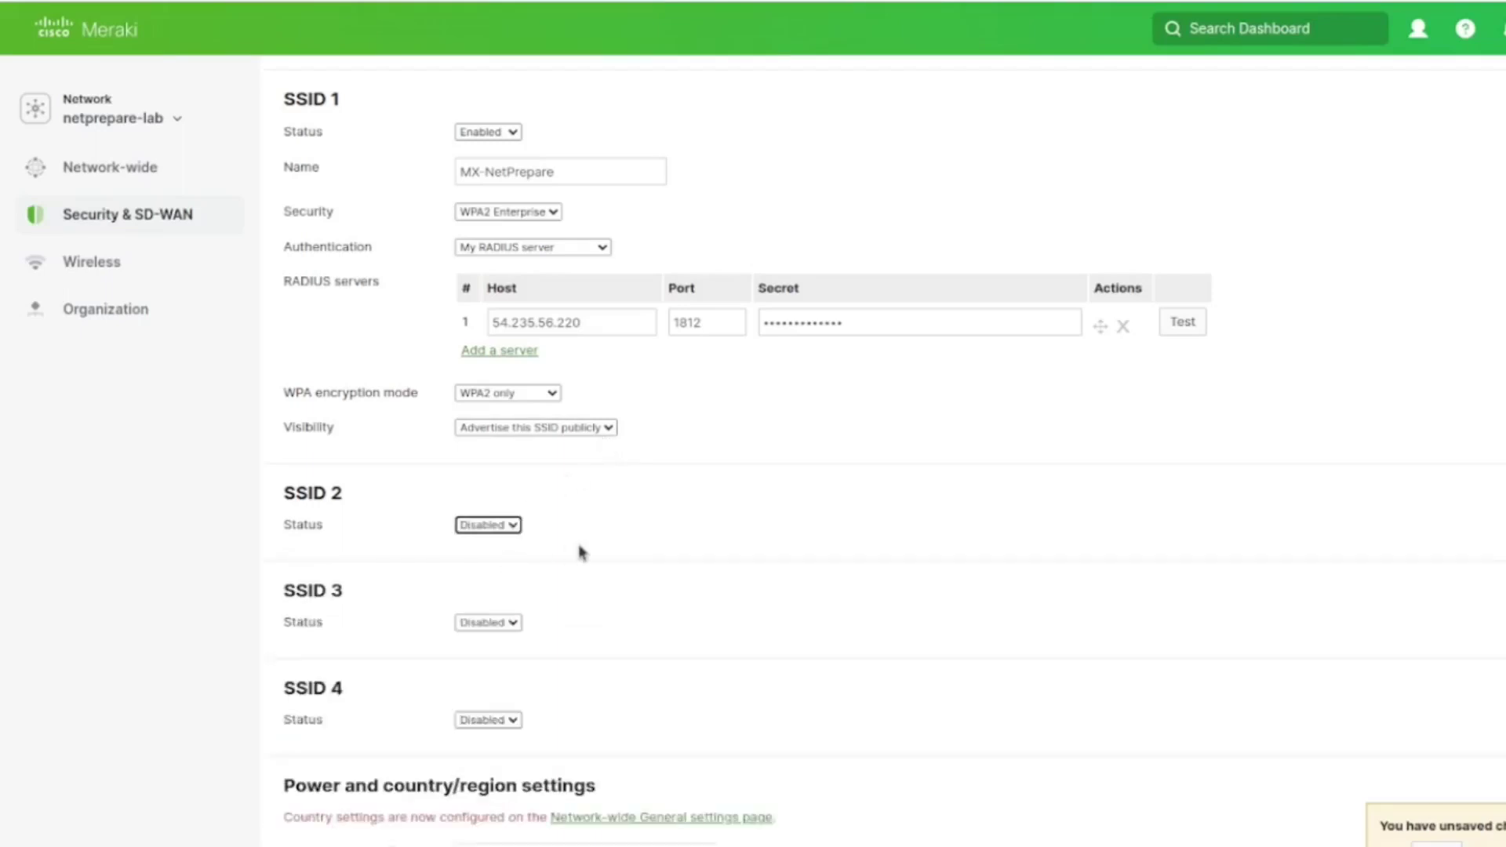
scroll(737, 453, "up", 3)
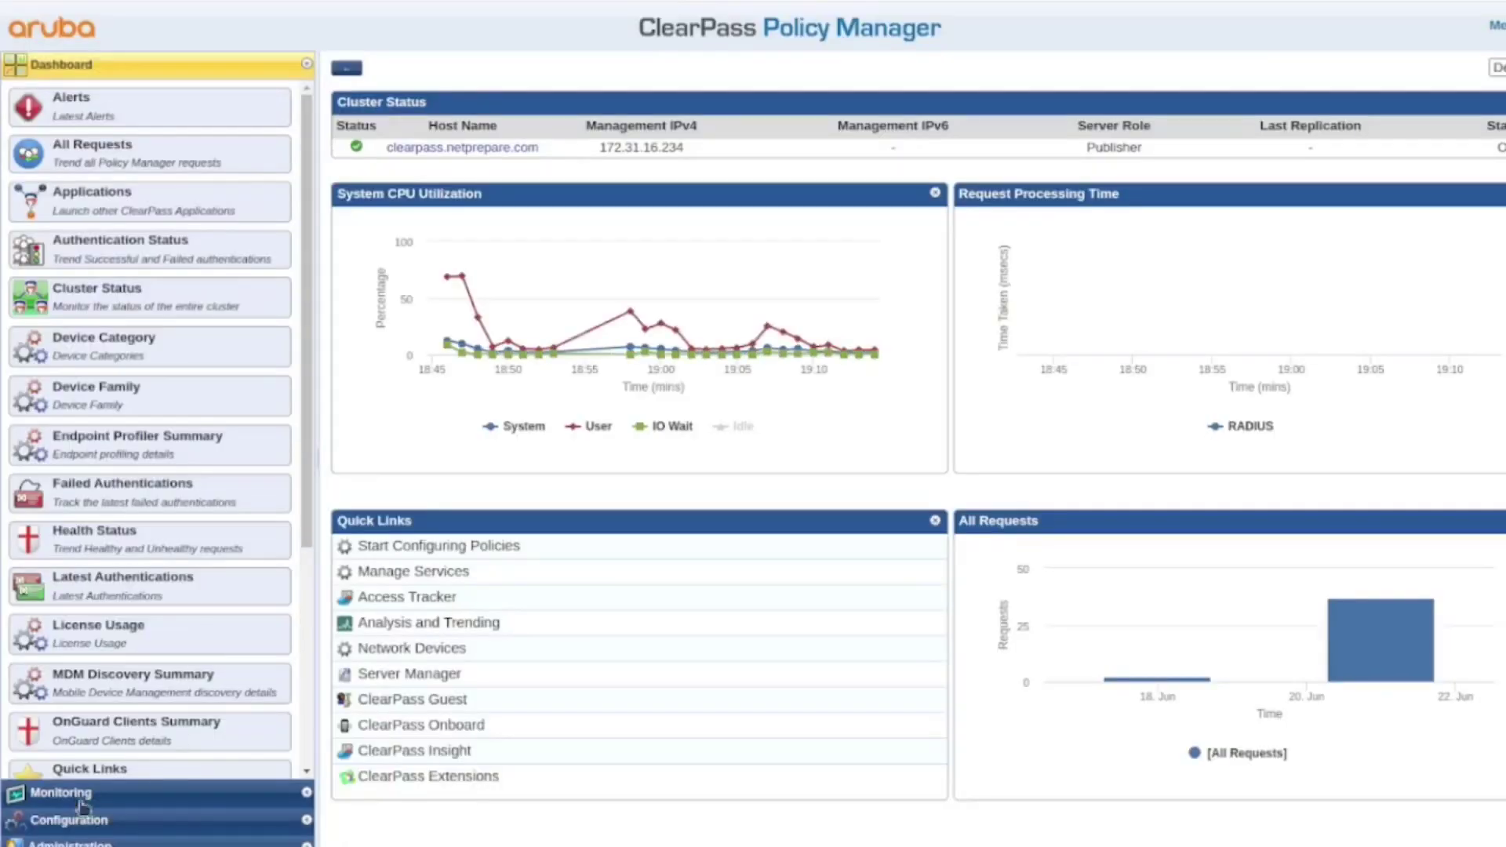
Start the 802.1X Wireless template from Configuration > Service Templates & Wizards
left_click(81, 820)
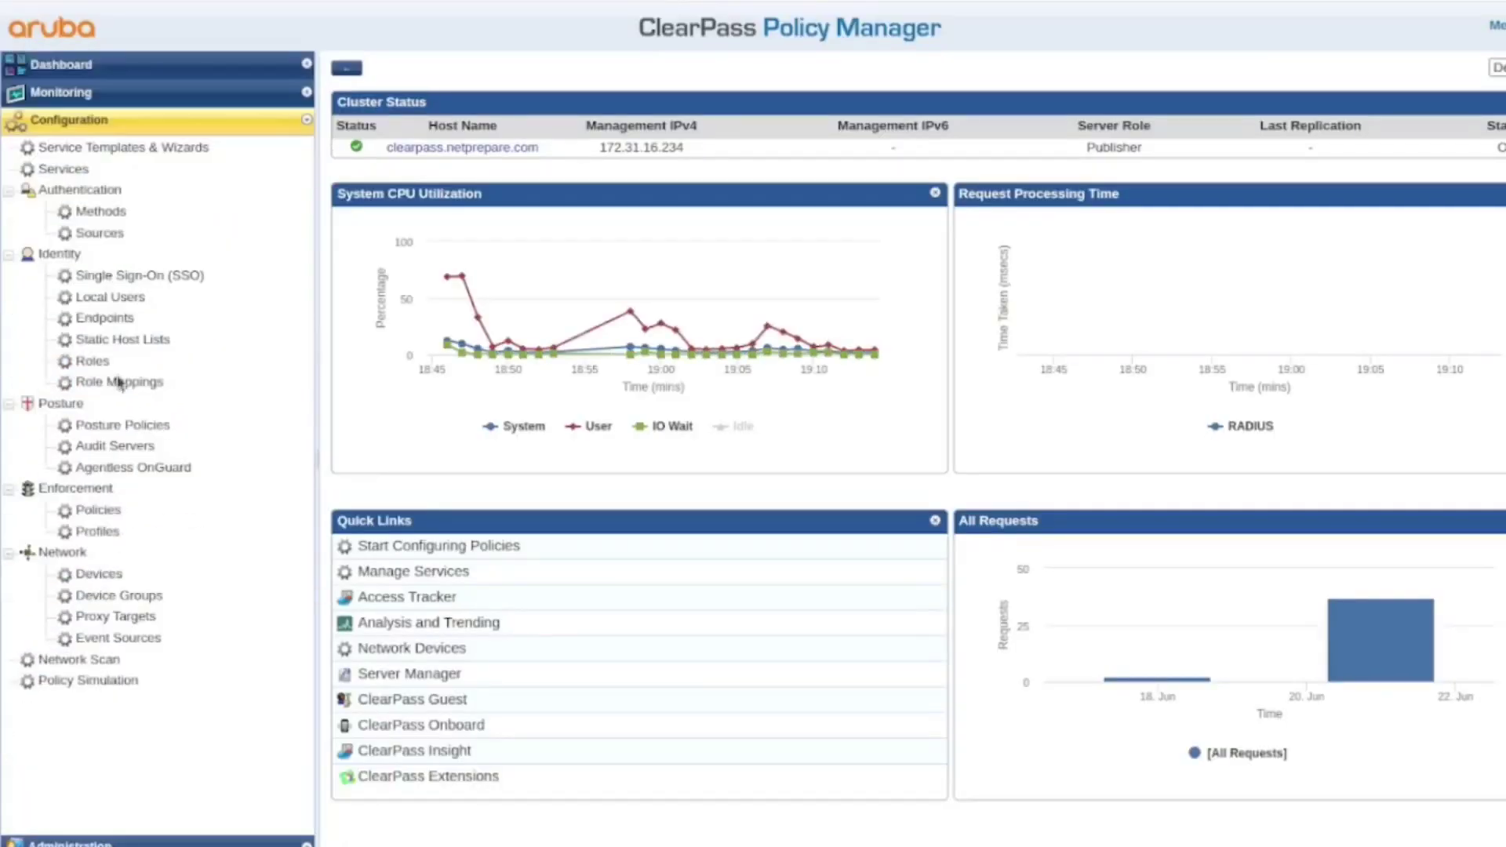
left_click(131, 149)
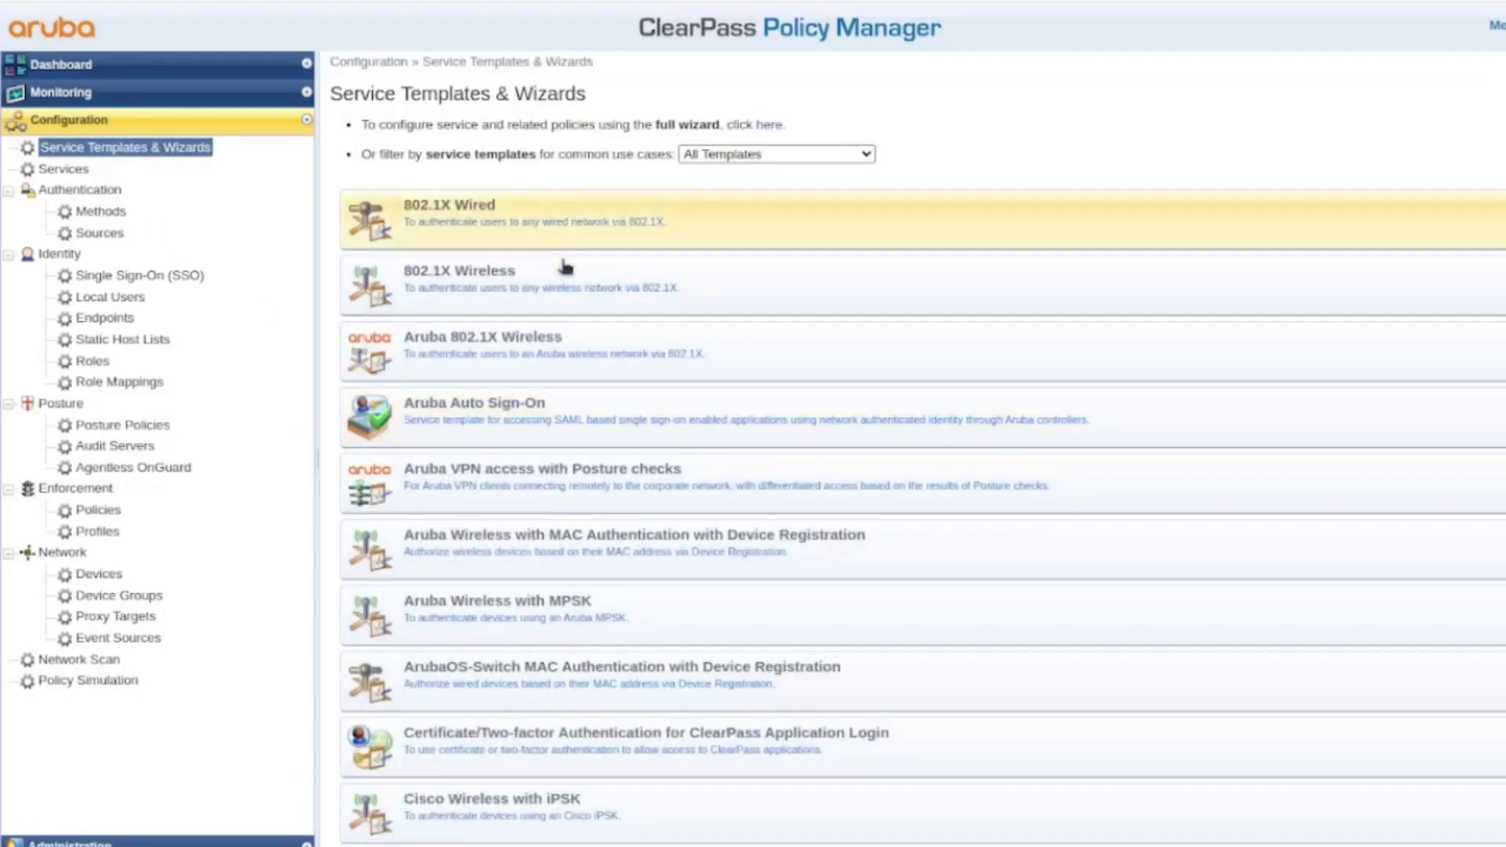
left_click(562, 271)
Set the template's name prefix to NetPrepare_mx_ssid and continue to authentication
left_click(577, 207)
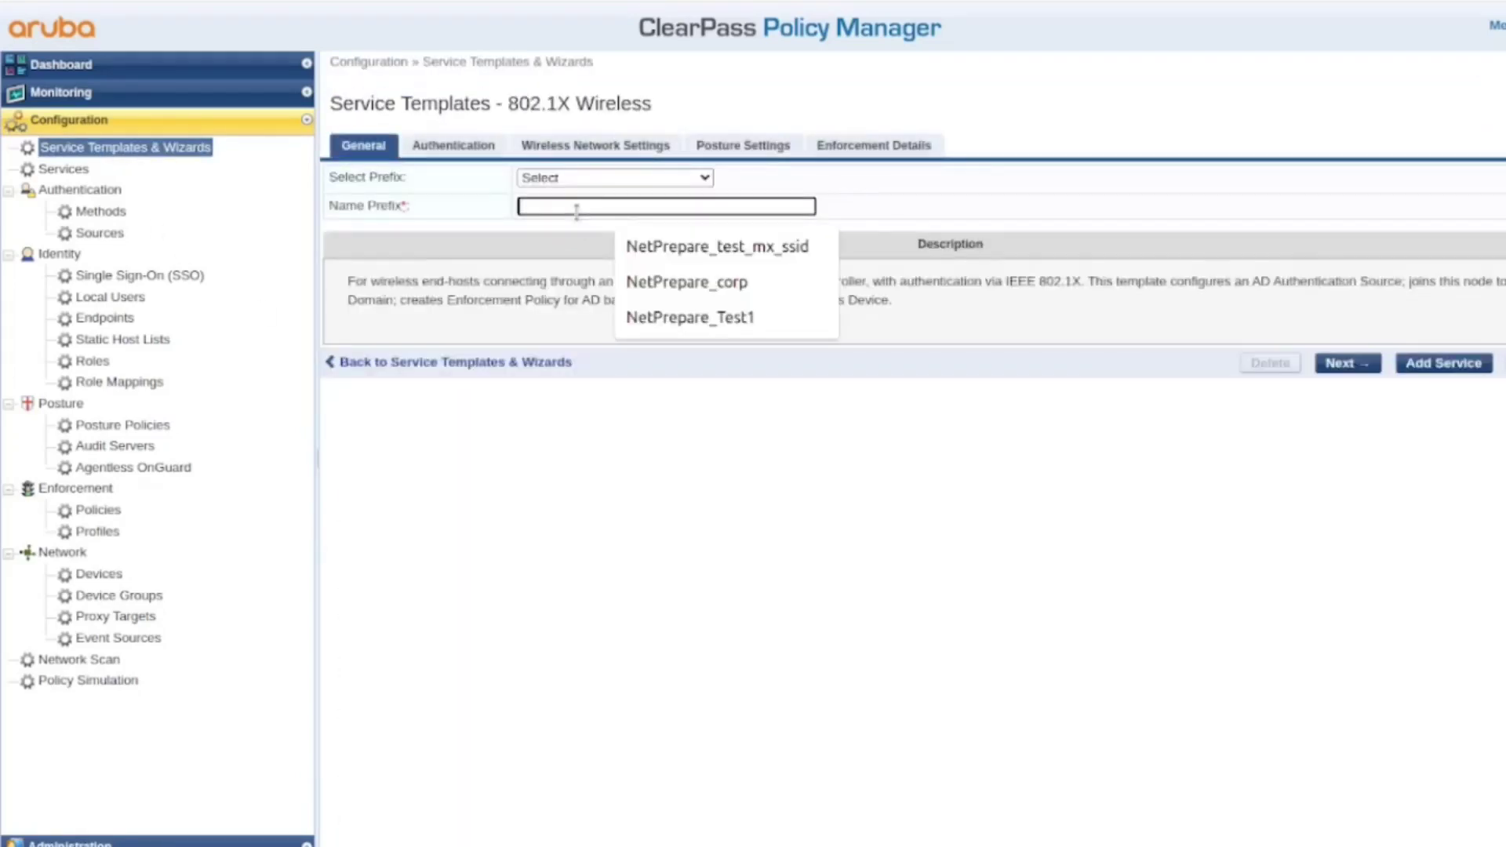
key("Down")
key("Return")
double_click(608, 206)
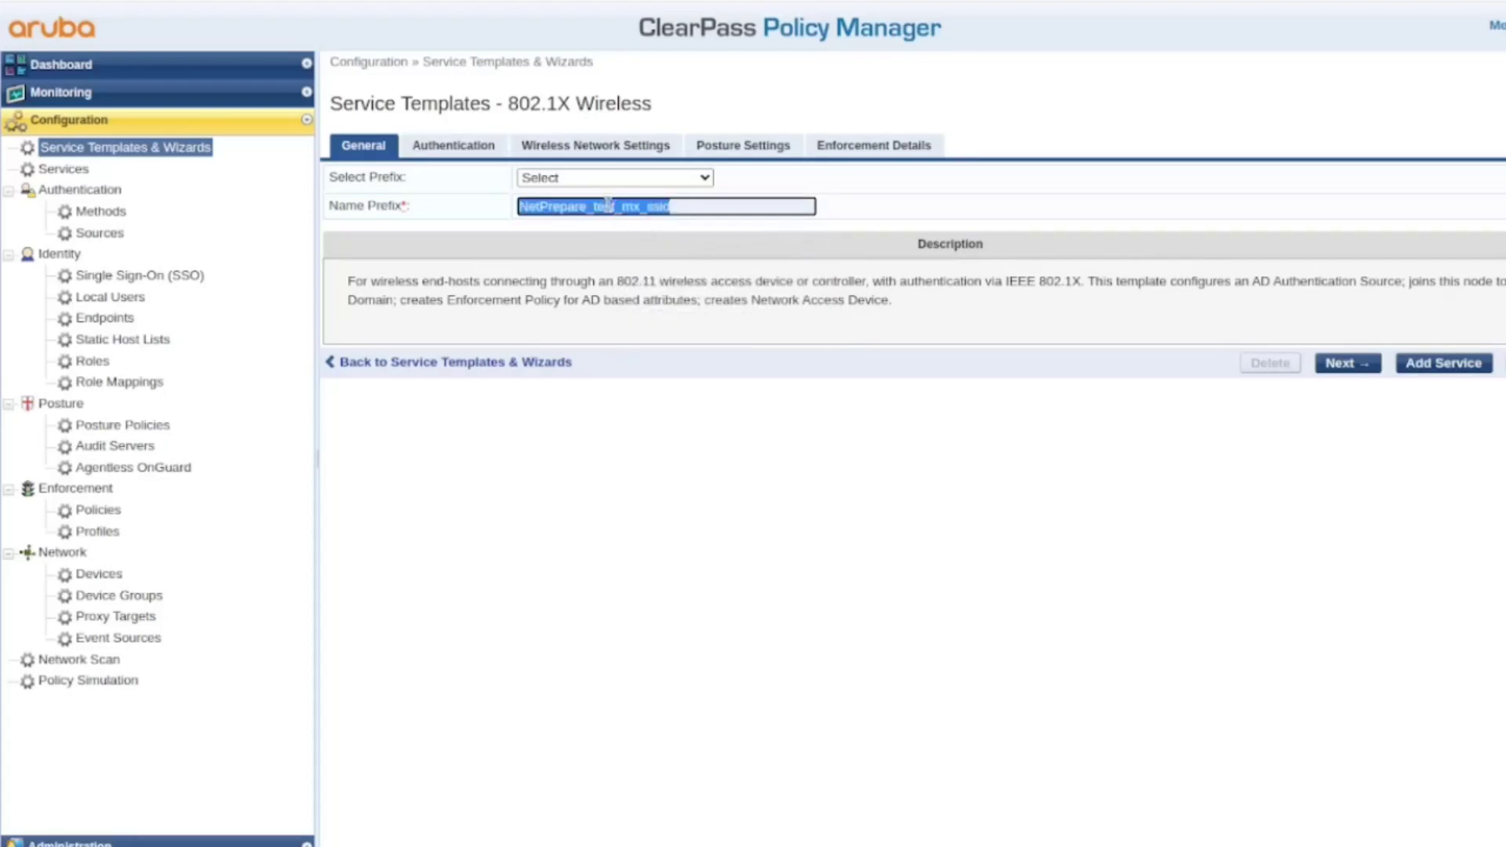
key("End")
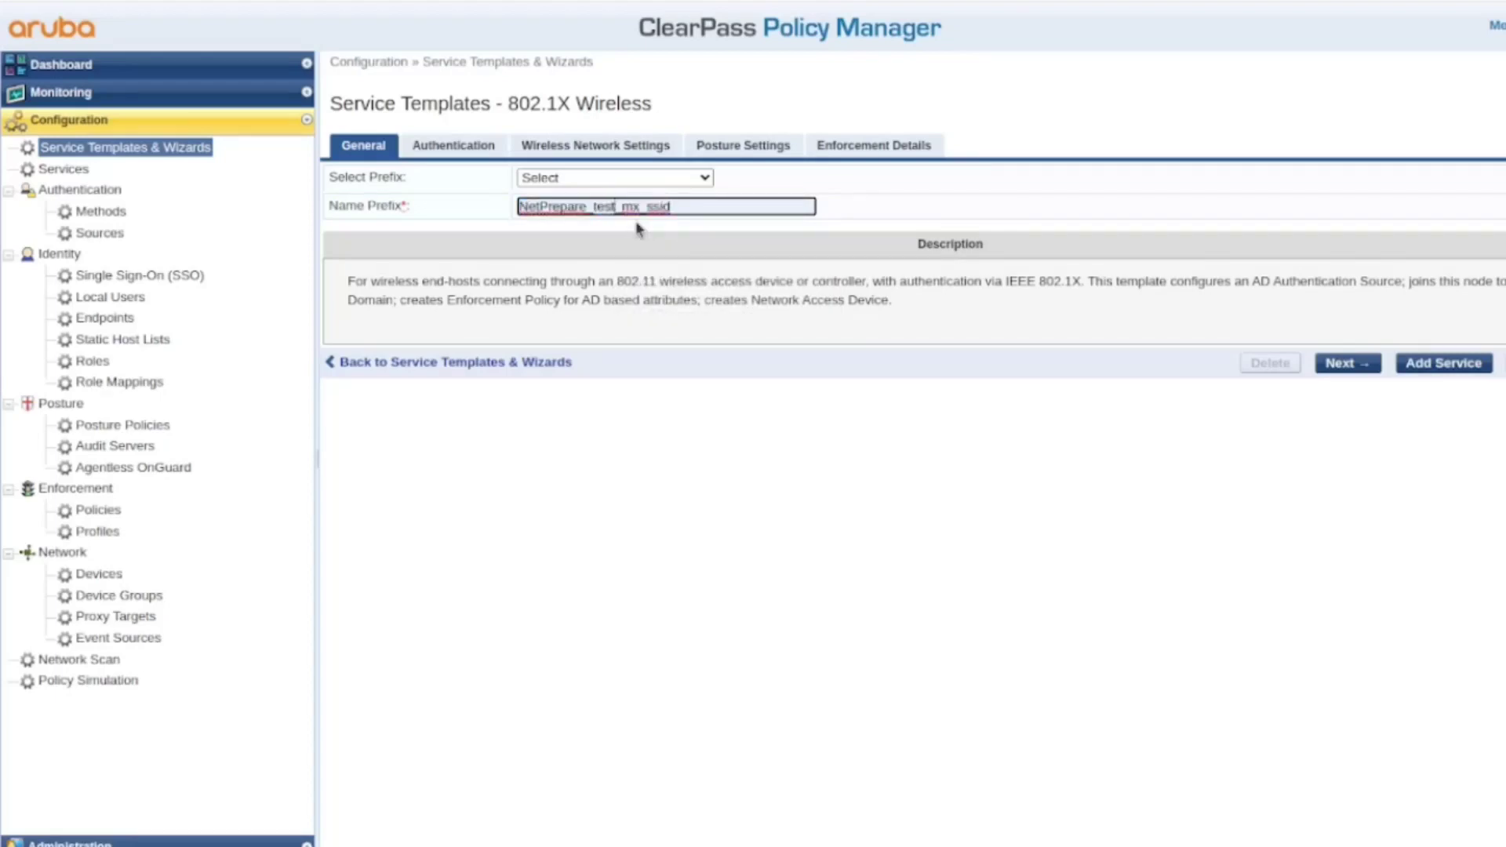
key("BackSpace")
key("BackSpace")
key("BackSpace")
key("BackSpace")
key("BackSpace")
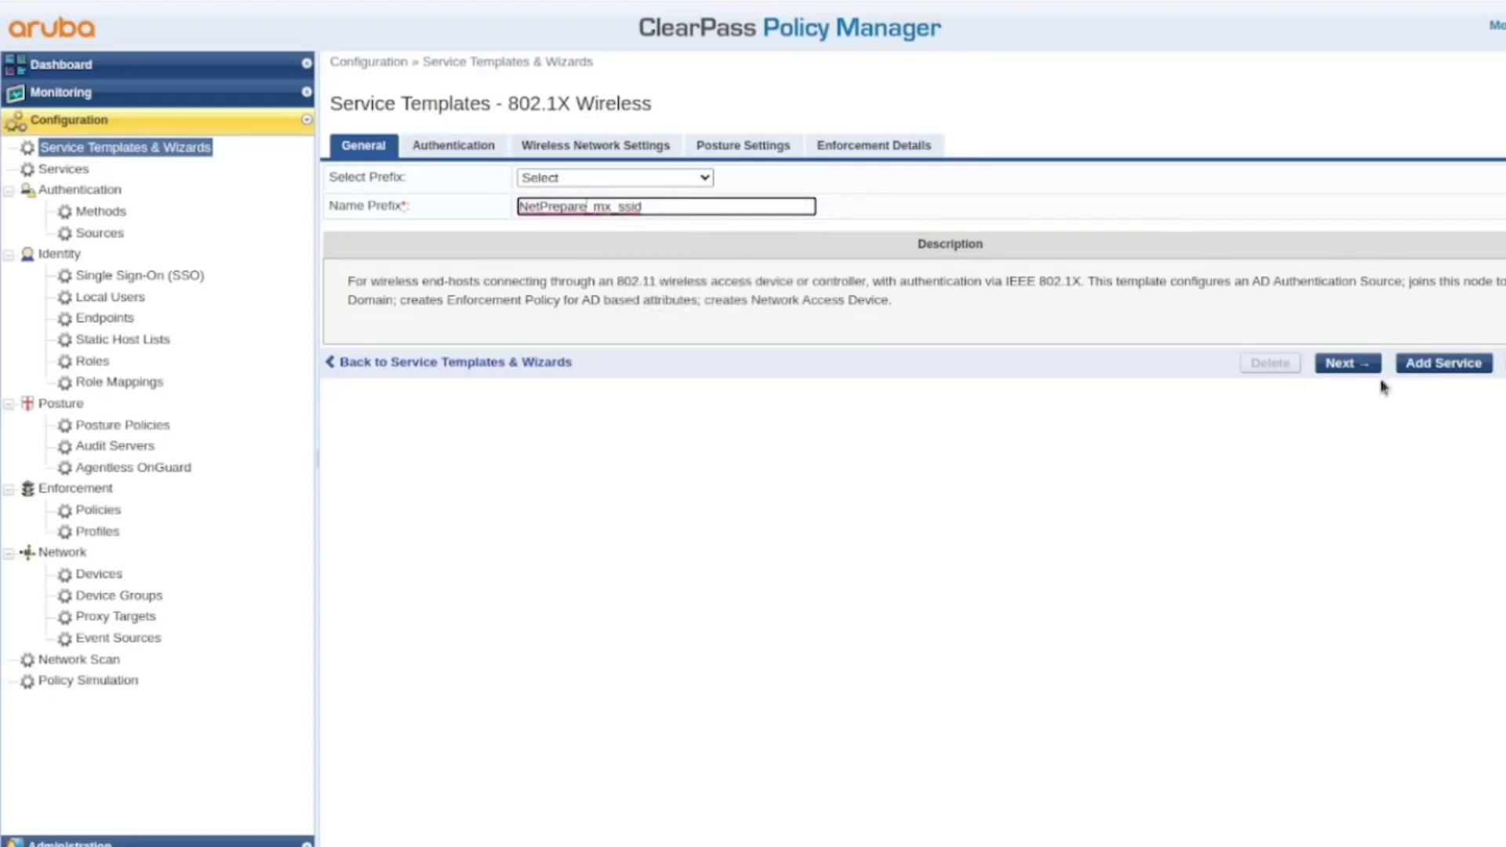
left_click(1365, 364)
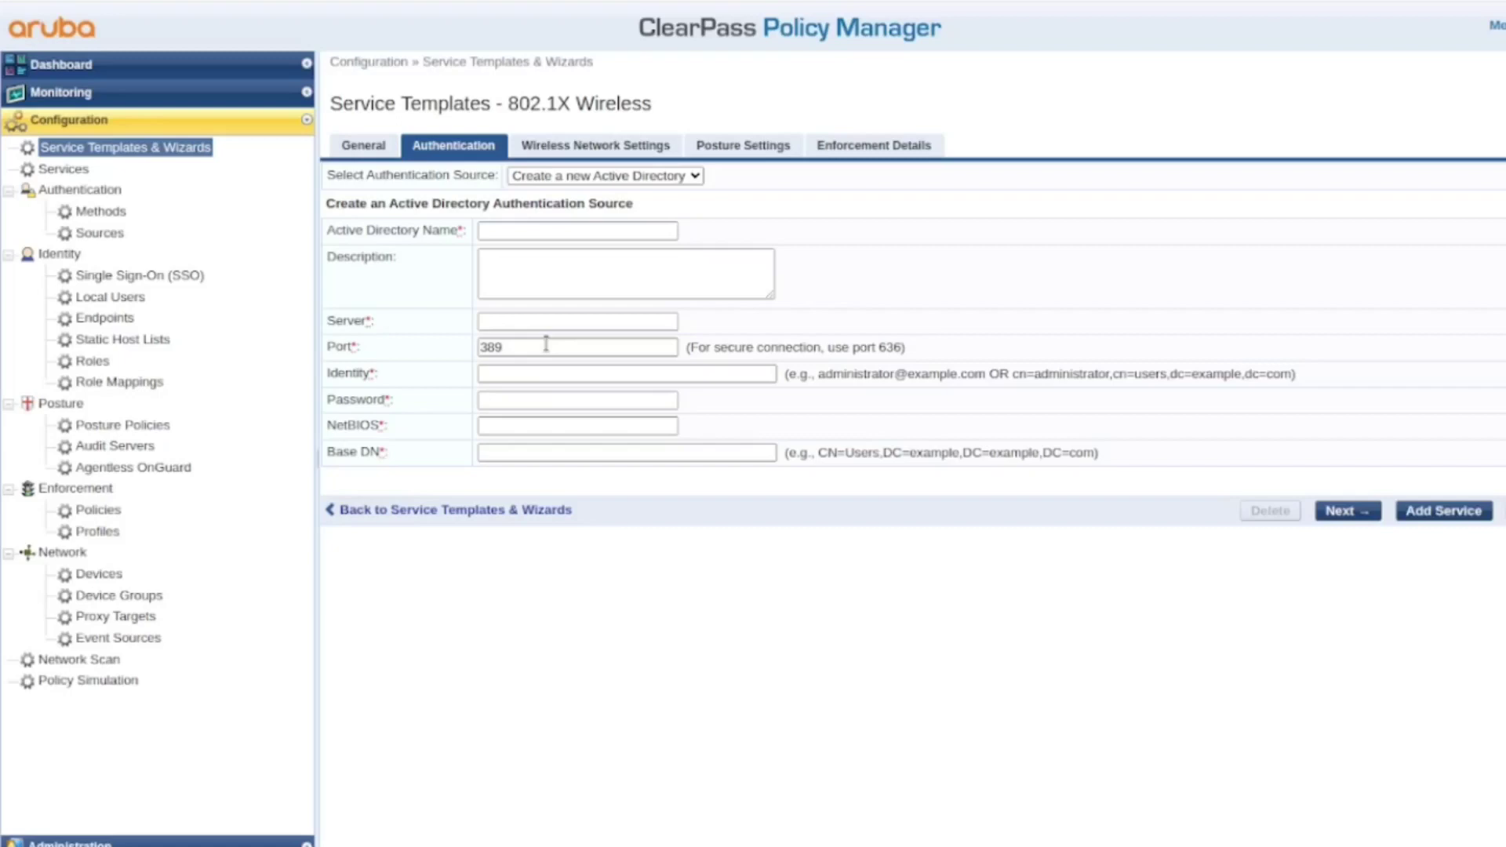
Choose NetPrepareAD as the authentication source and continue to Wireless Network Settings
left_click(590, 177)
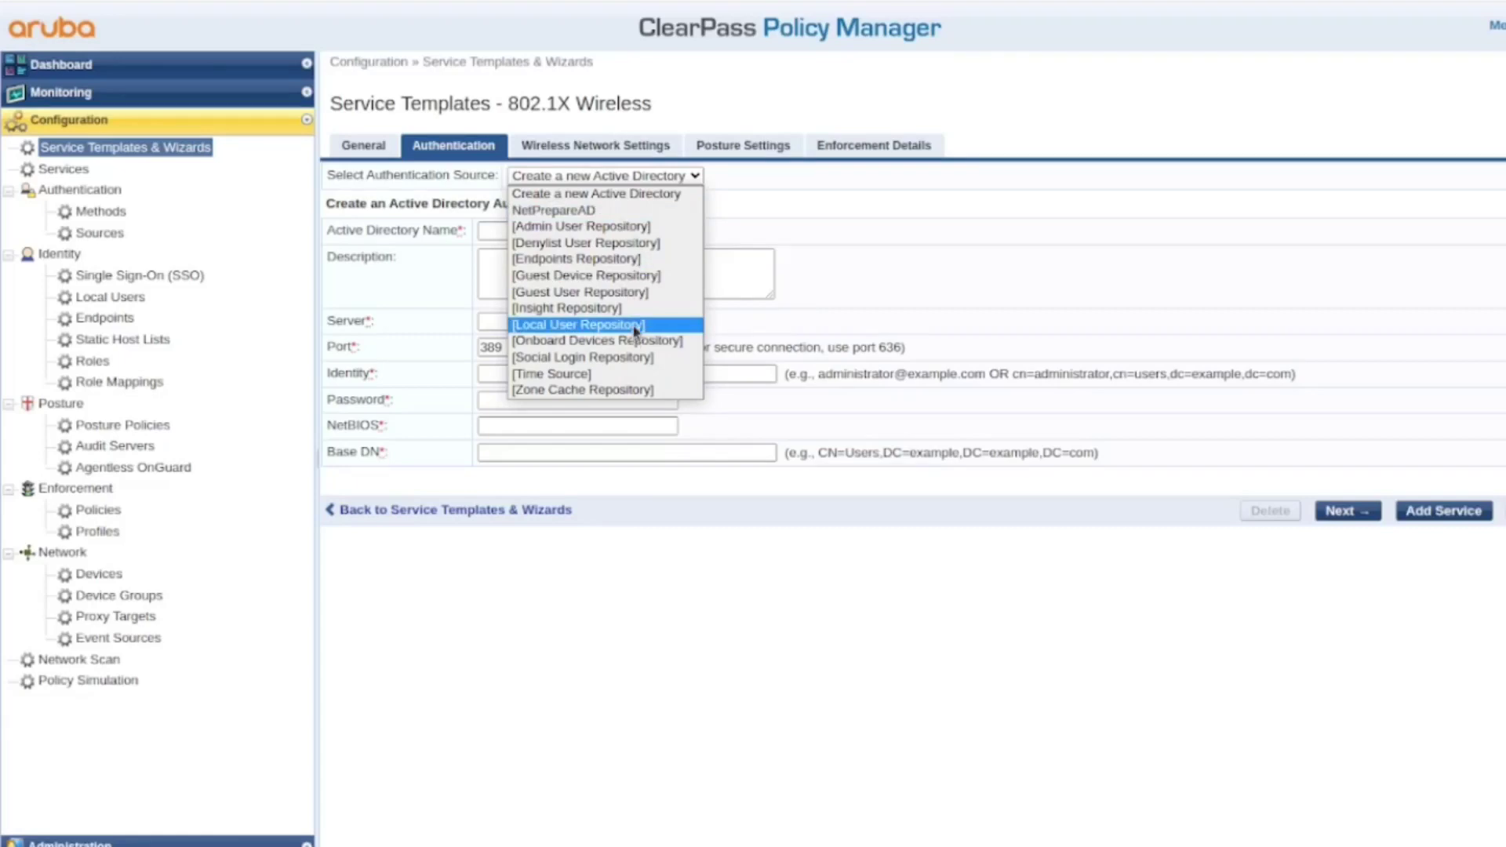
left_click(636, 210)
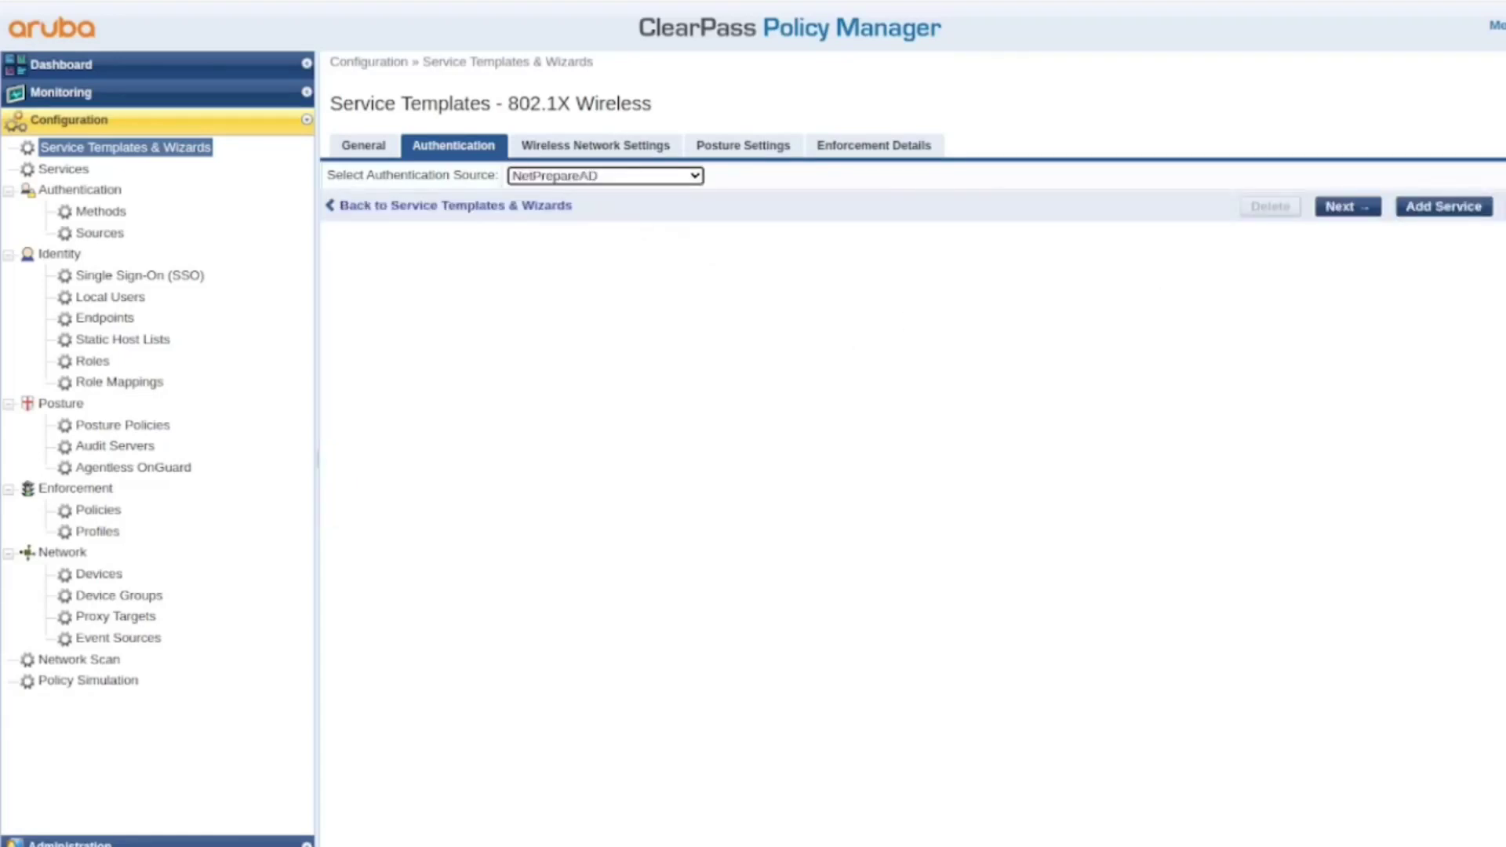
left_click(1365, 210)
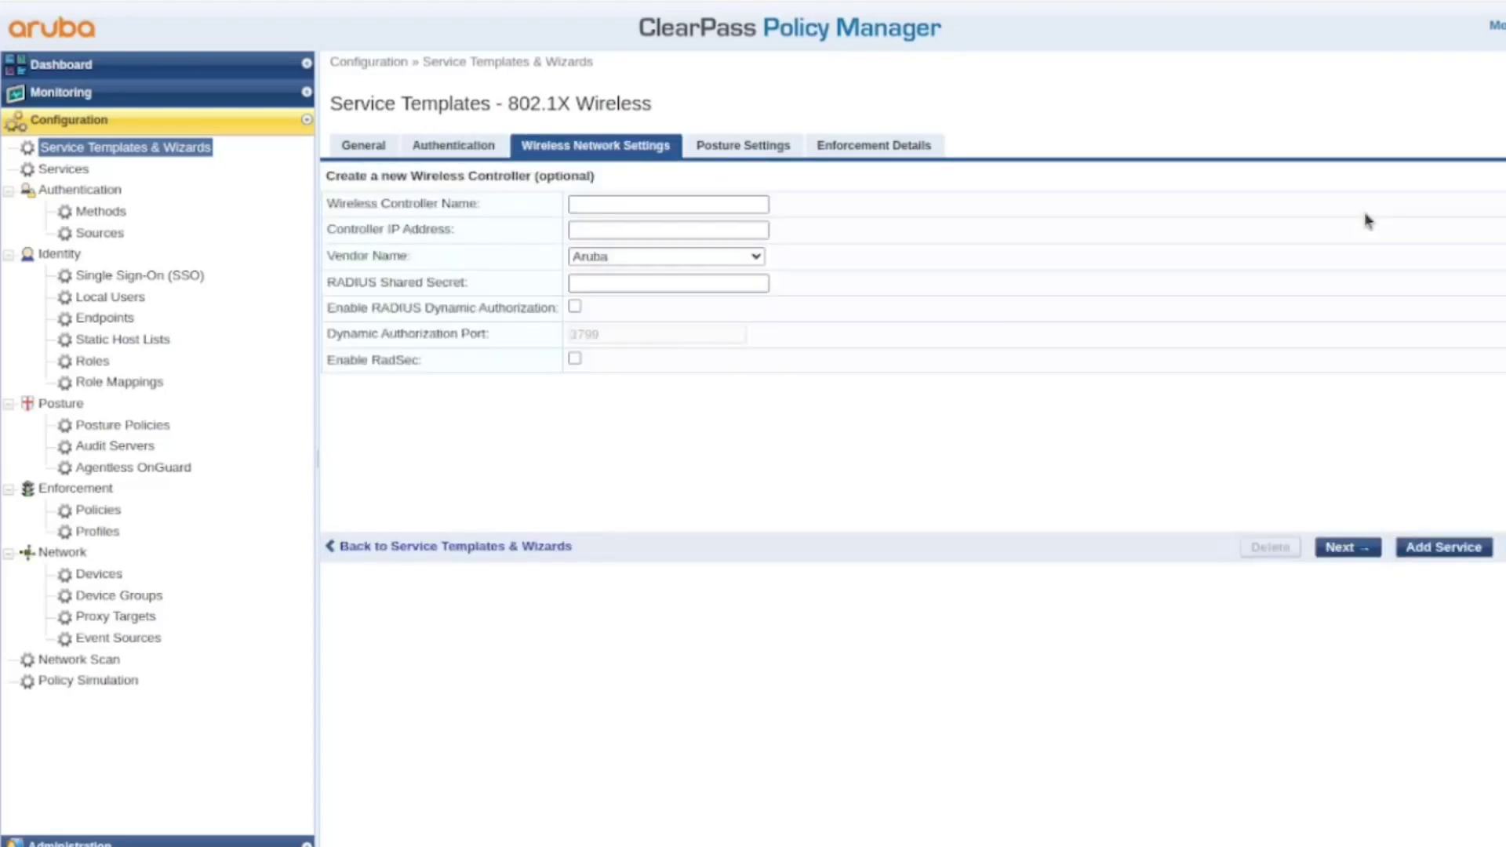
Name the wireless controller NetPrepare-Branch-MX
left_click(601, 205)
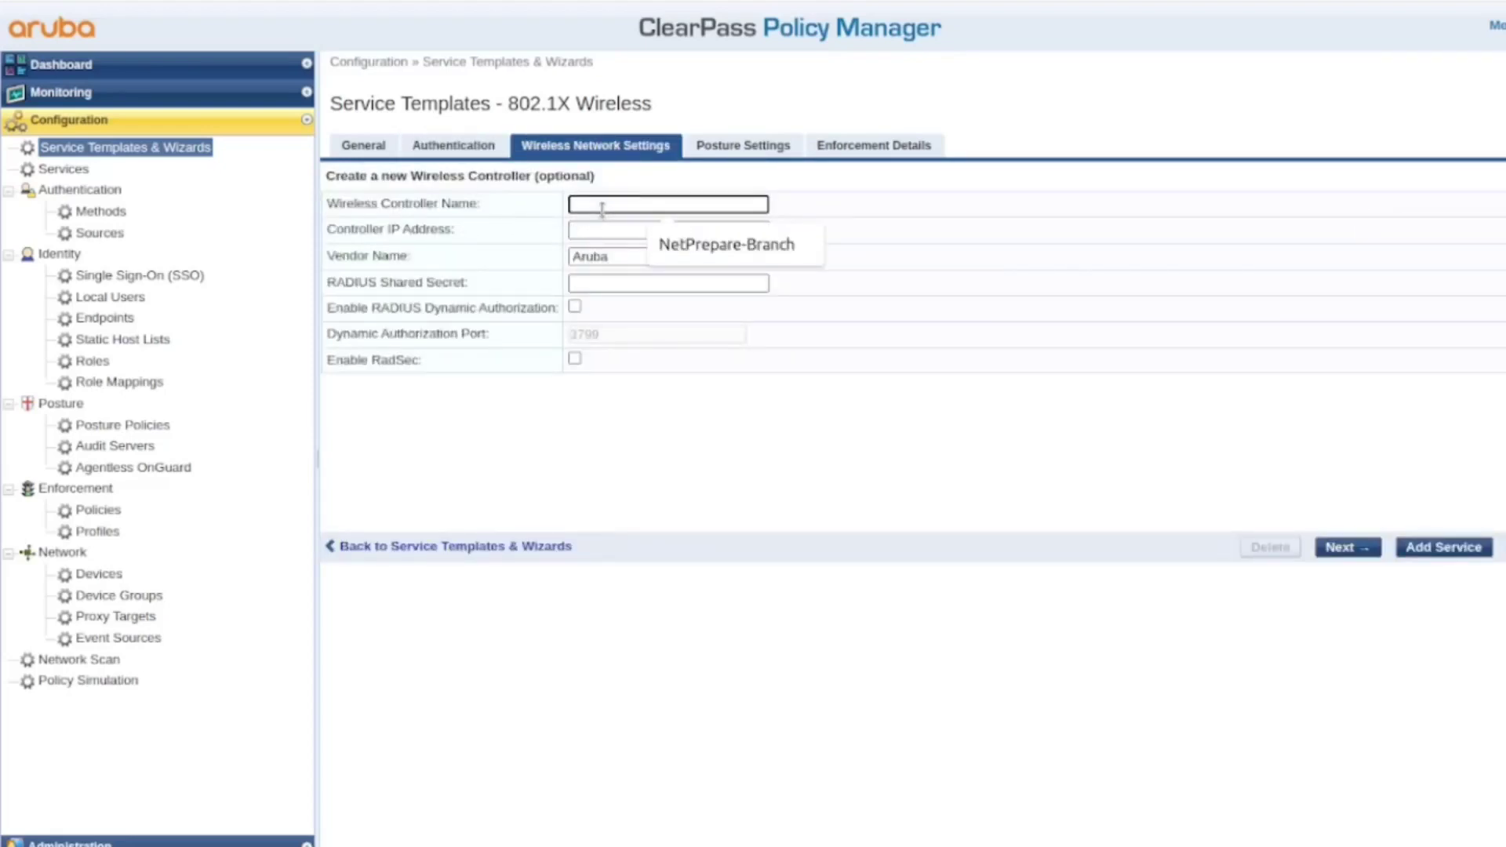
key("Down")
key("Return")
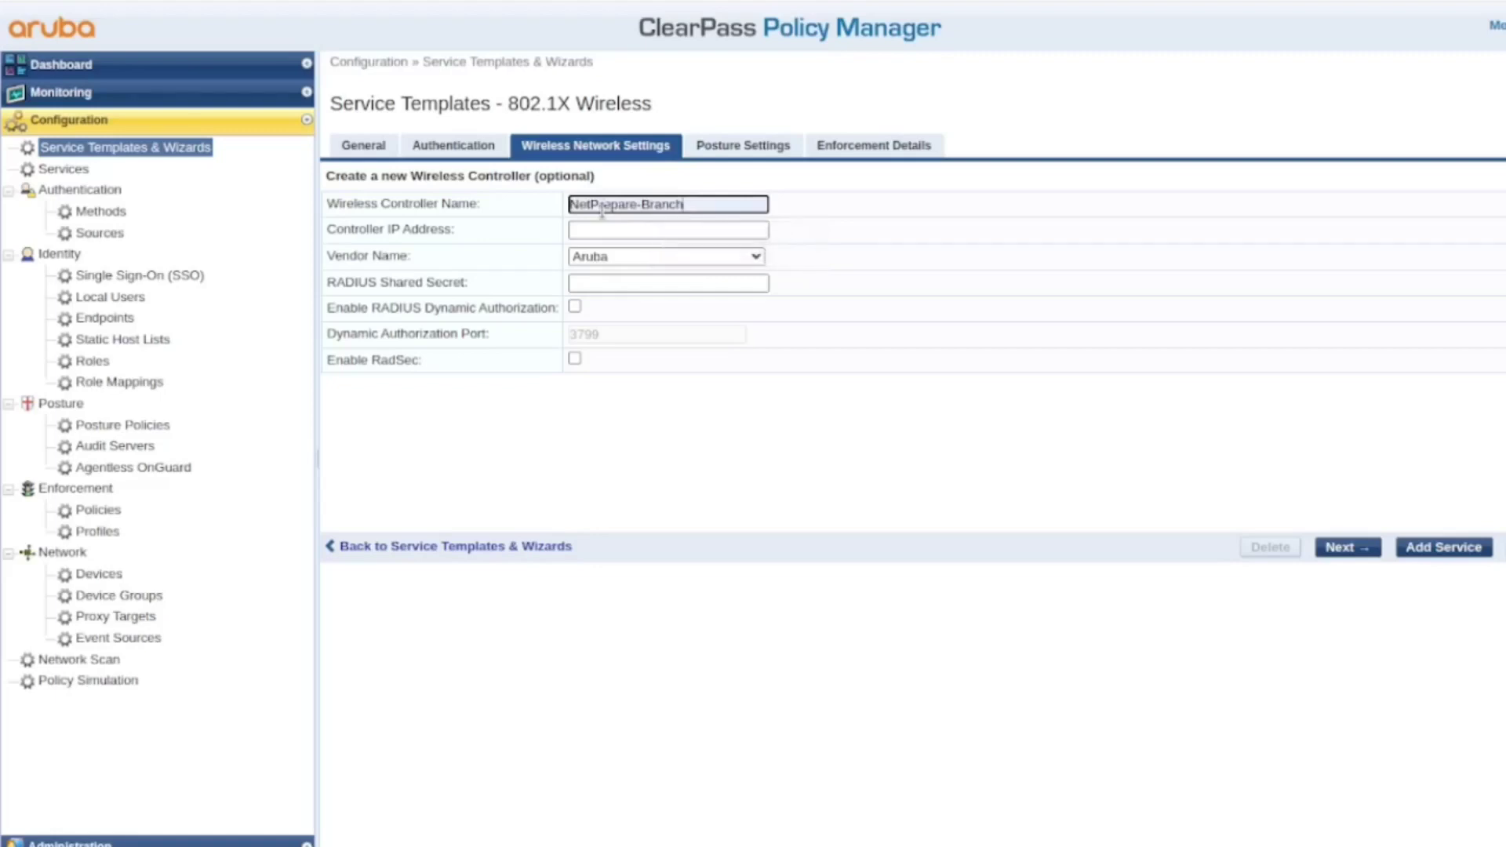
key("BackSpace")
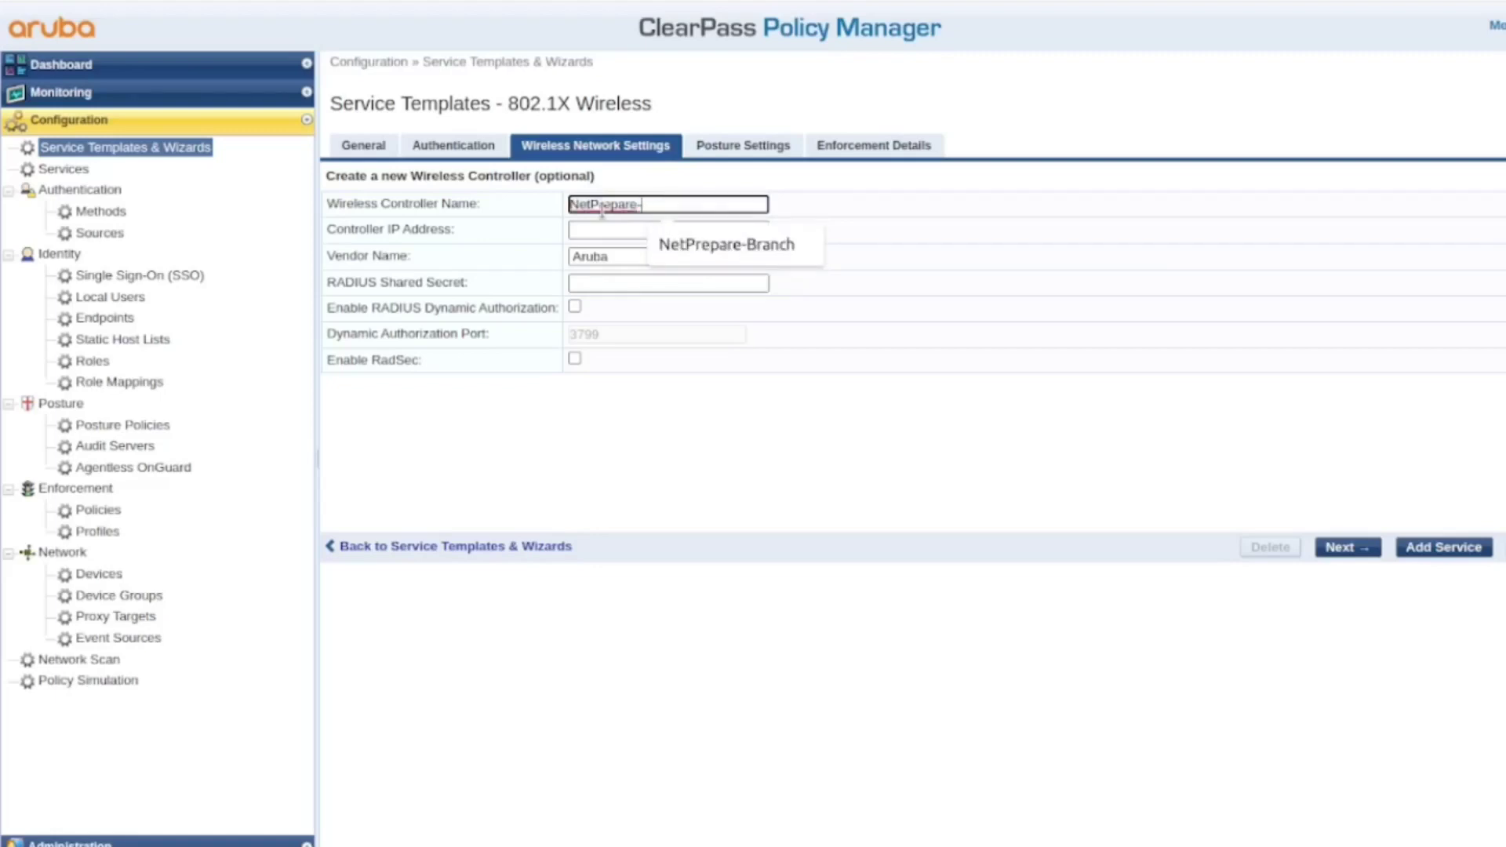
key("Down")
key("Return")
type("-MX")
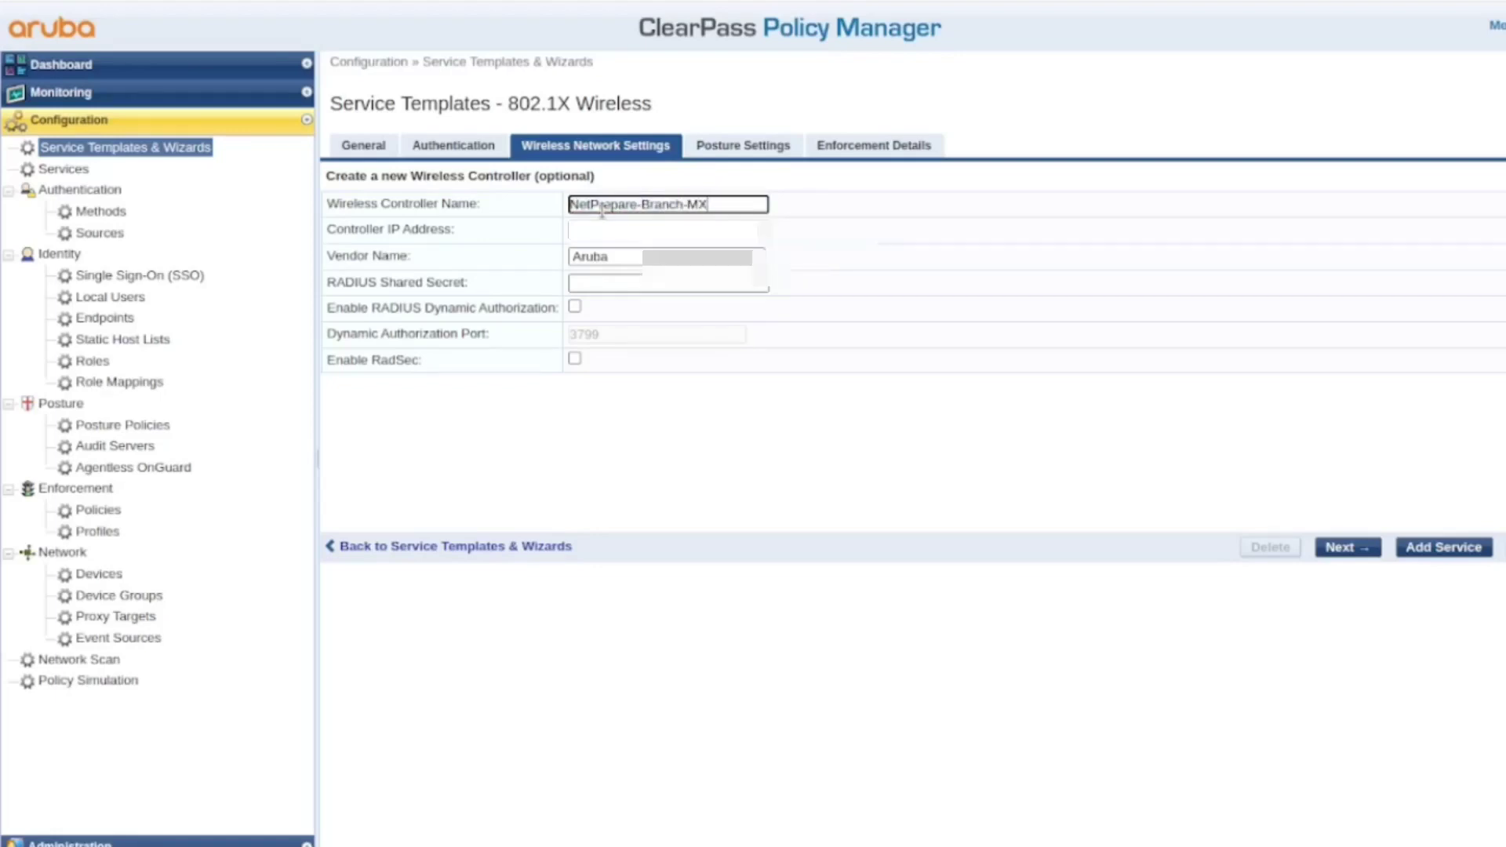
key("Tab")
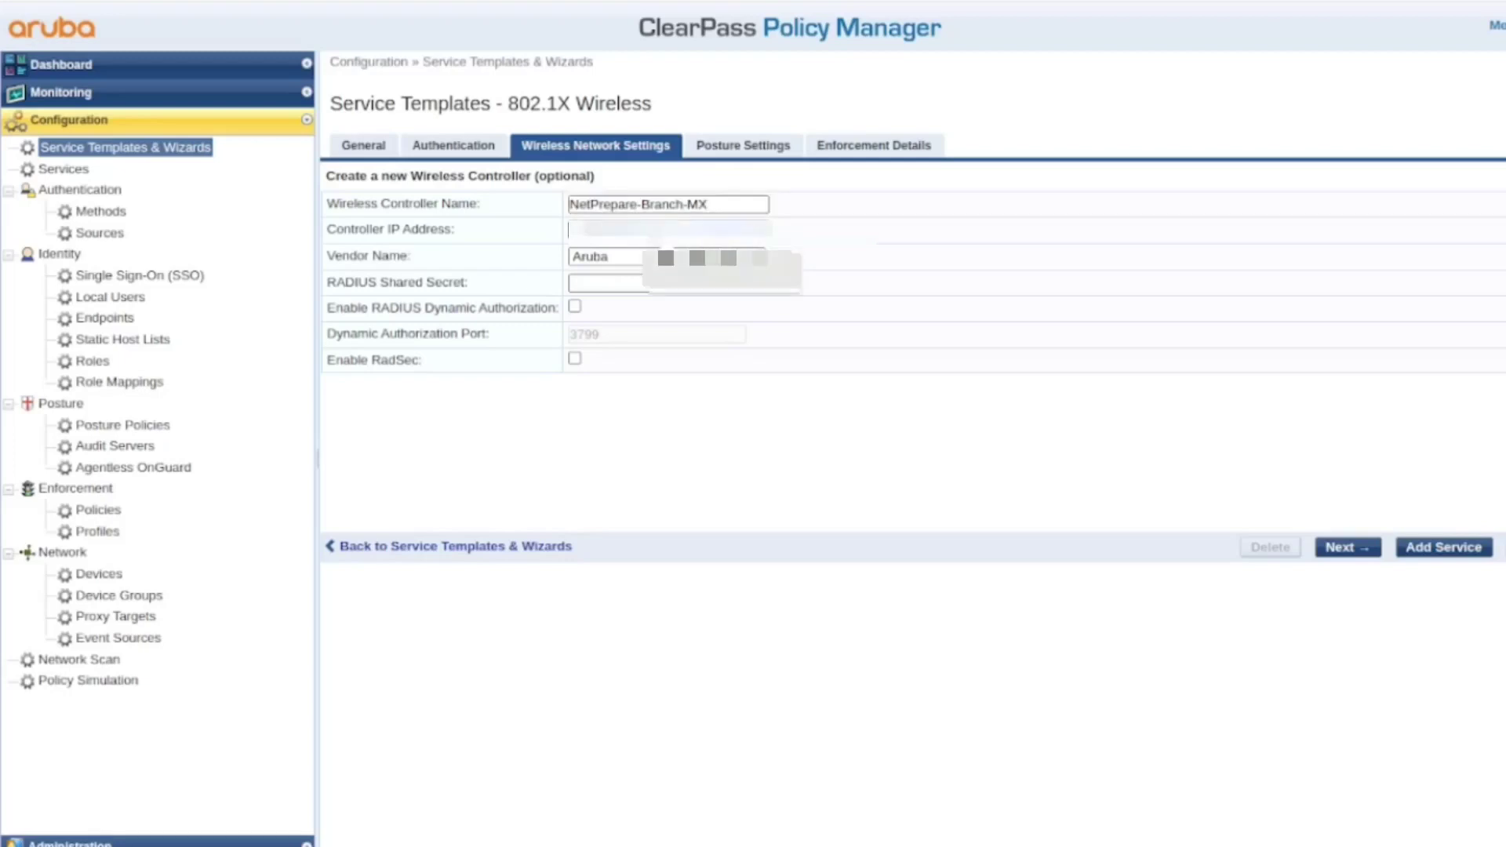
Set the controller vendor to Meraki and paste the RADIUS shared secret, leaving RadSec off
left_click(666, 257)
scroll(672, 470, "down", 15)
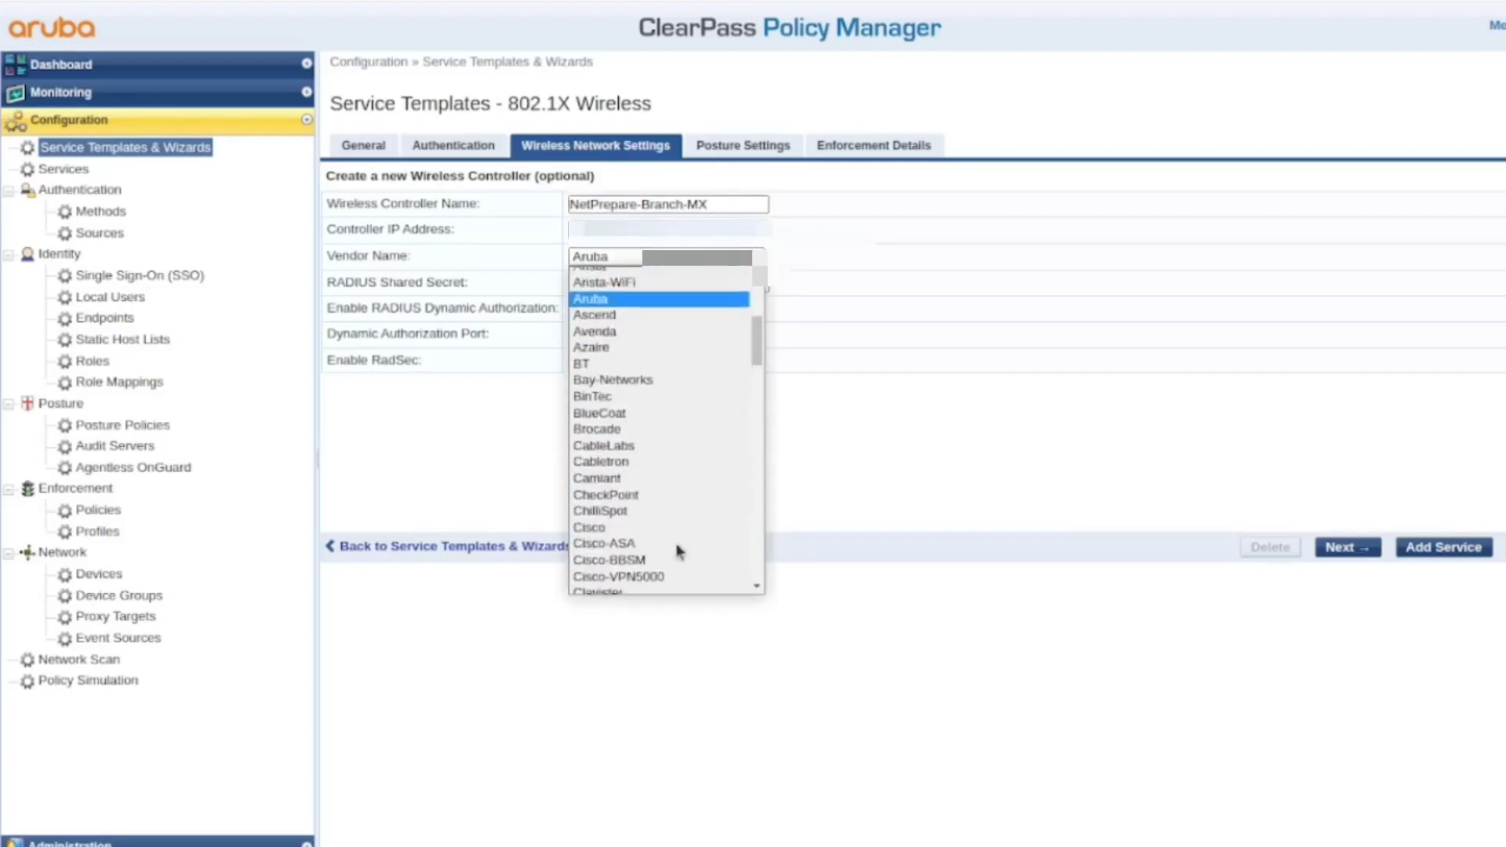
scroll(671, 491, "down", 10)
scroll(669, 487, "up", 6)
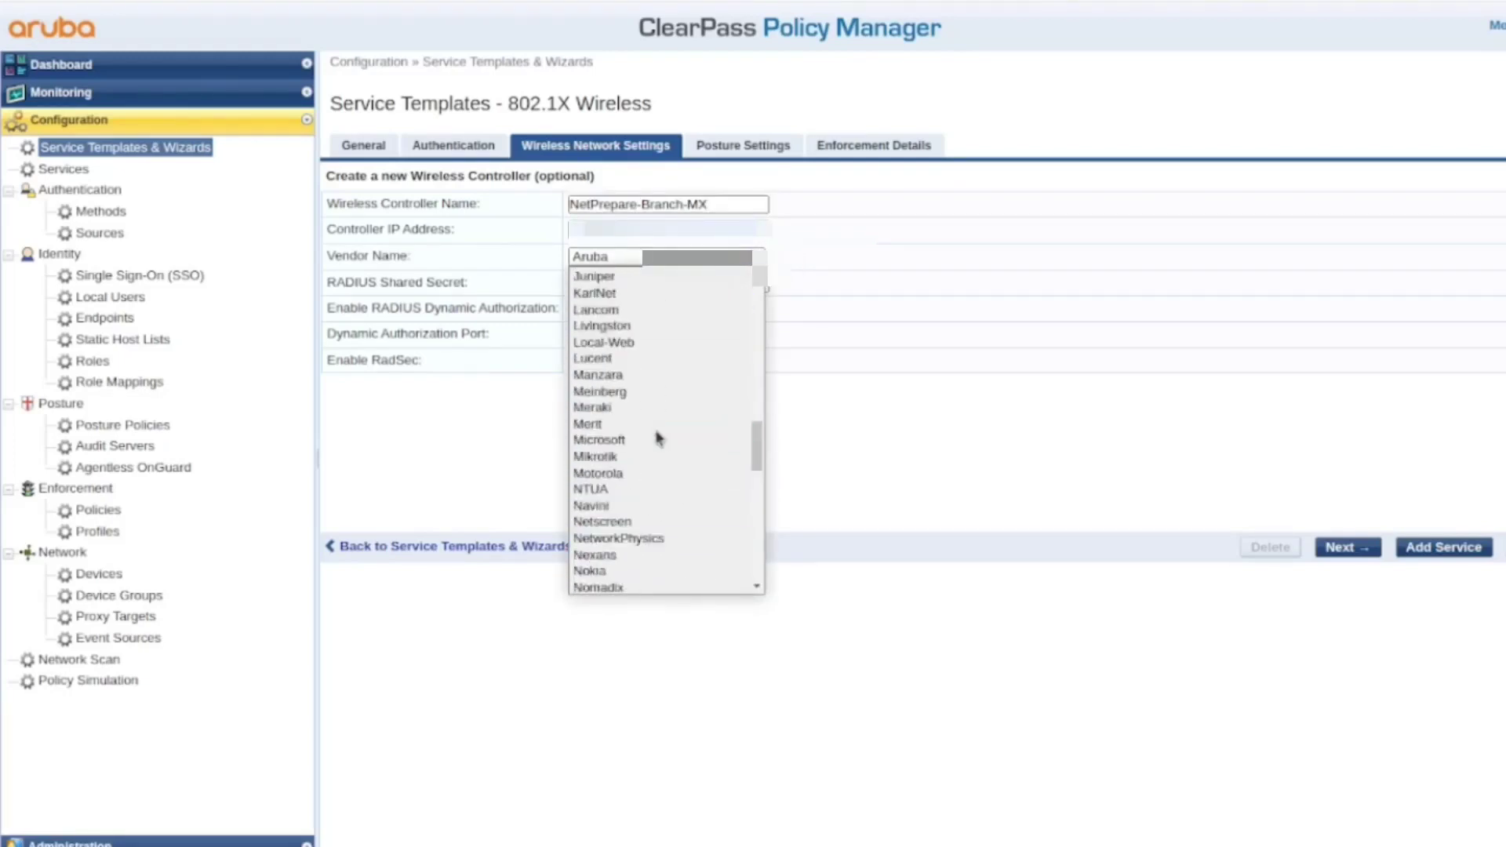
left_click(659, 407)
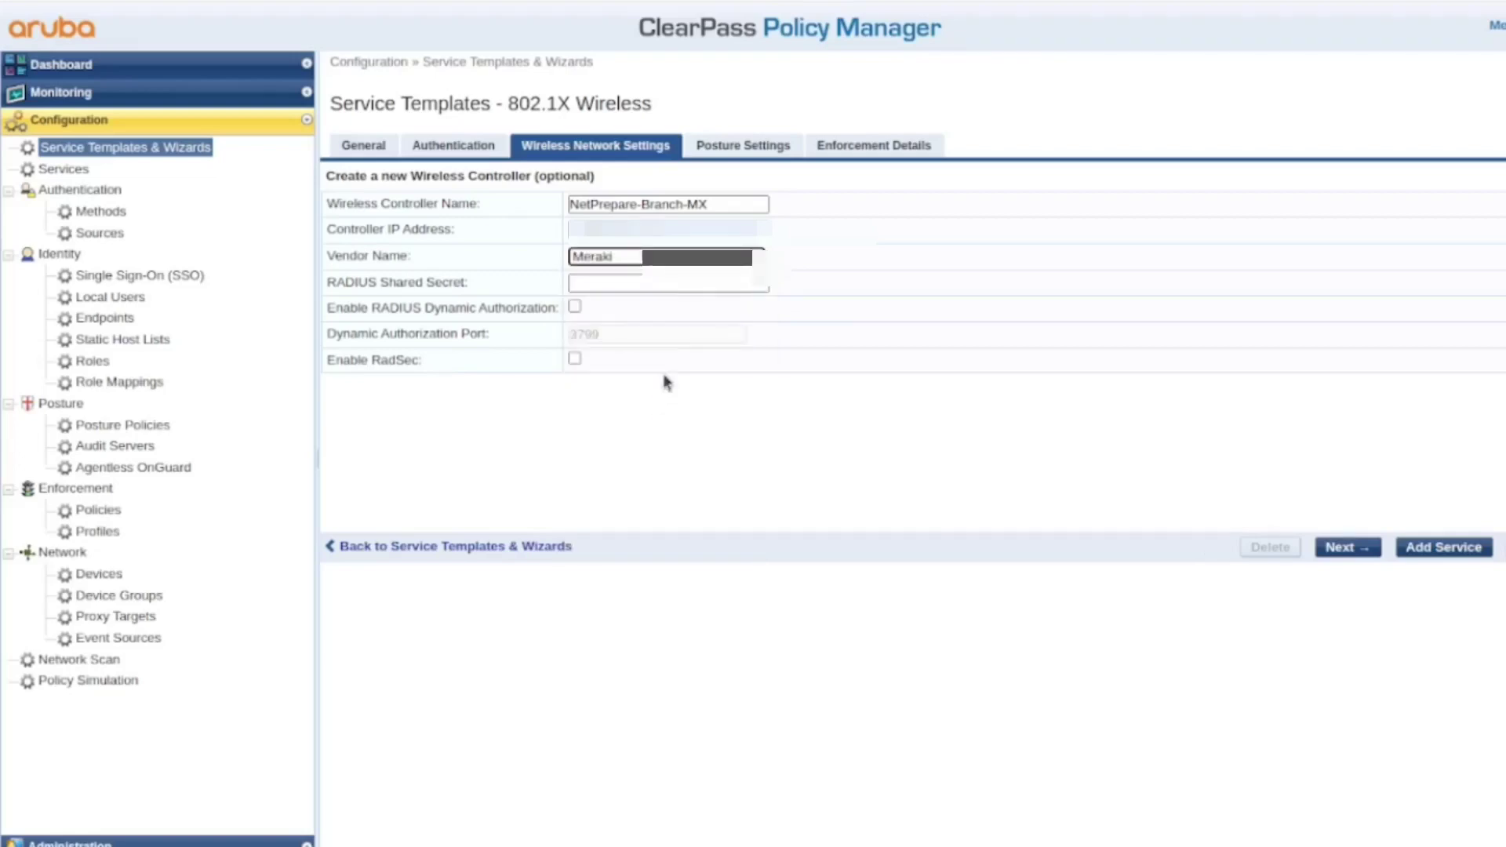
left_click(663, 286)
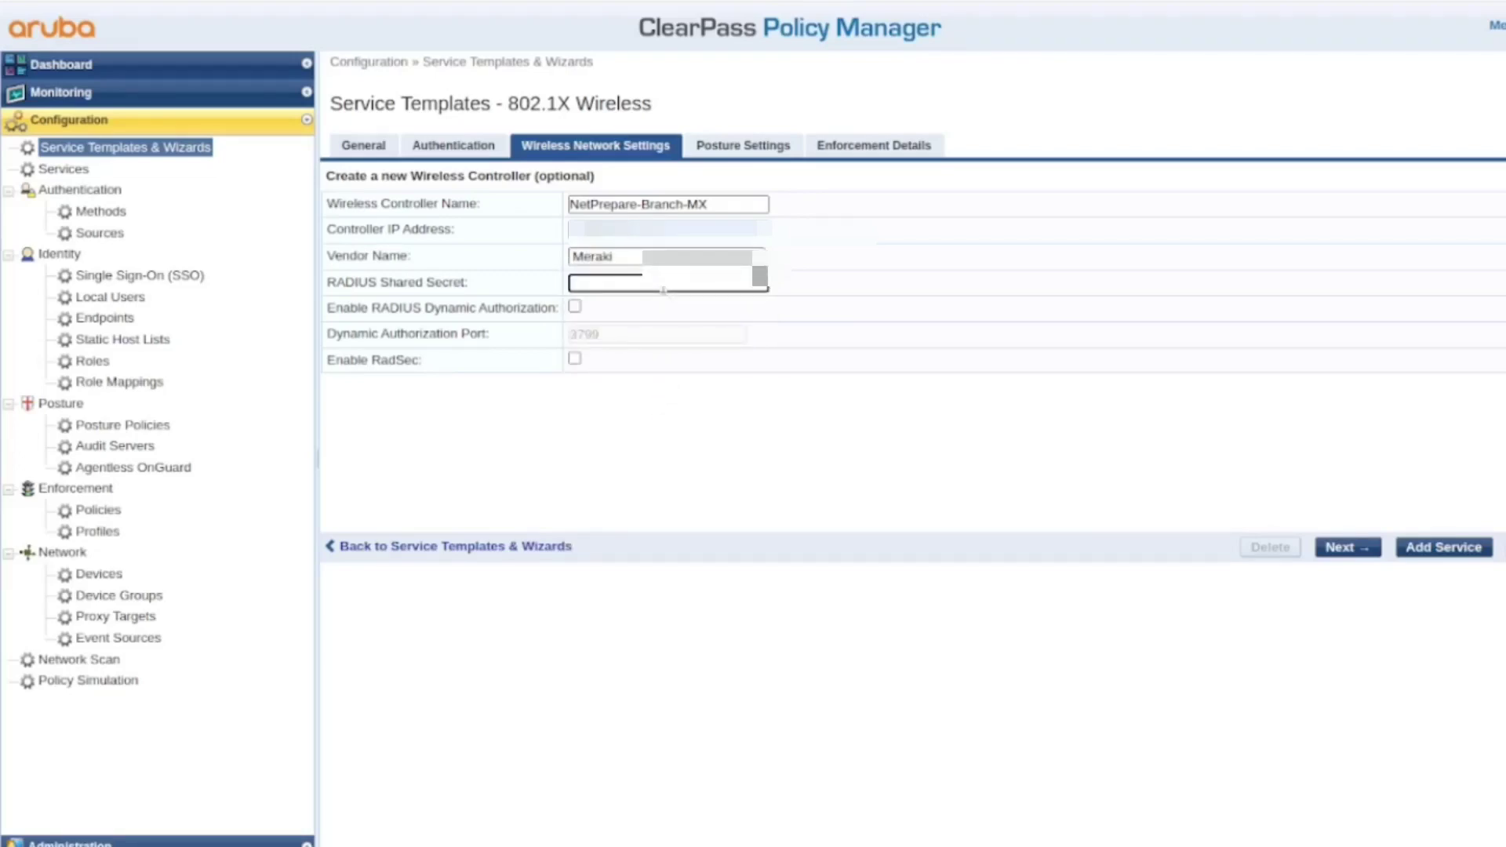
key("ctrl+v")
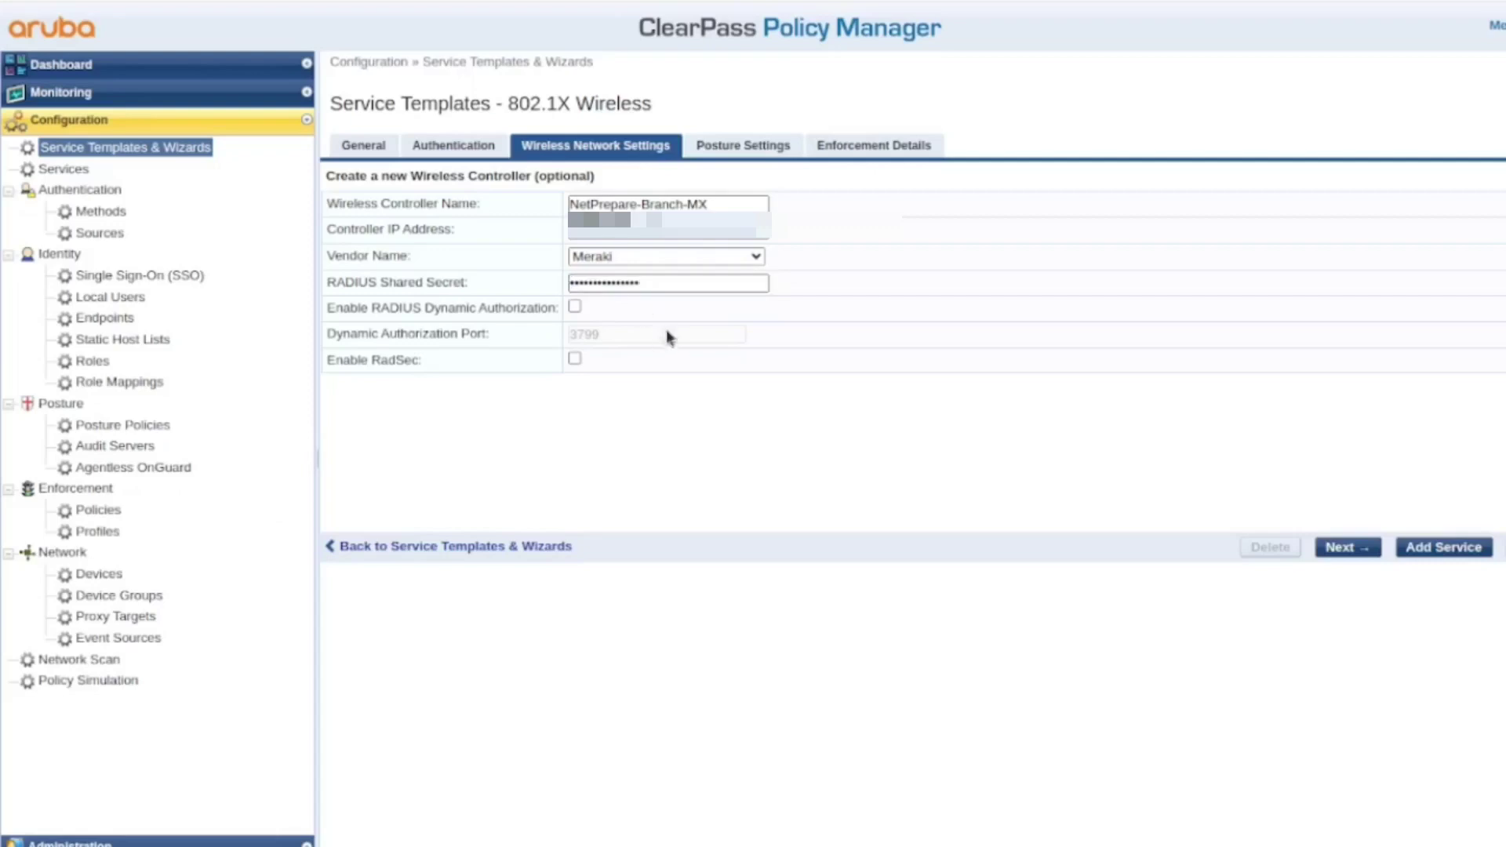
left_click(574, 359)
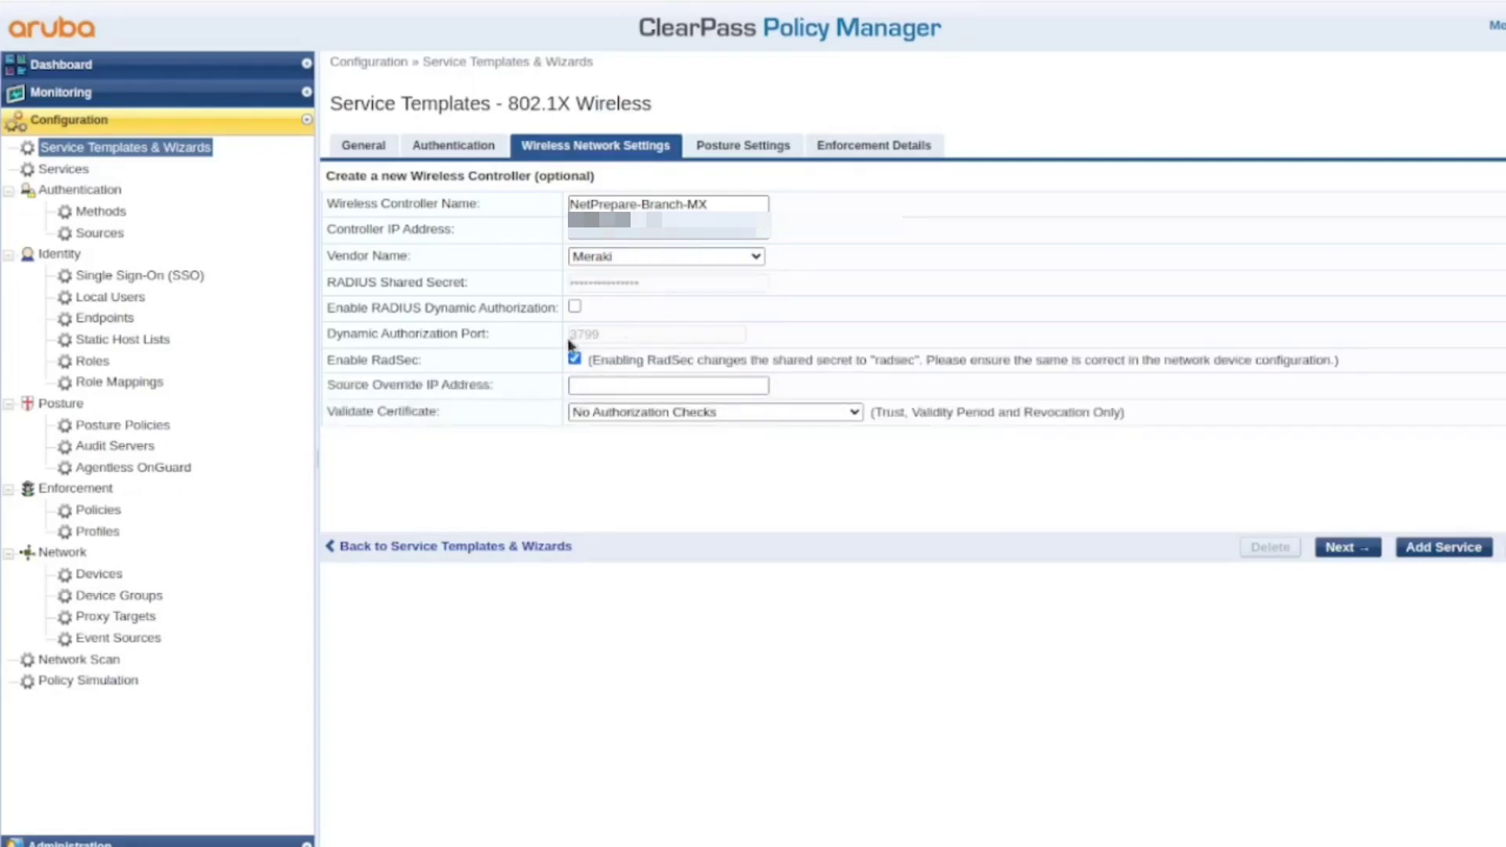
left_click(574, 359)
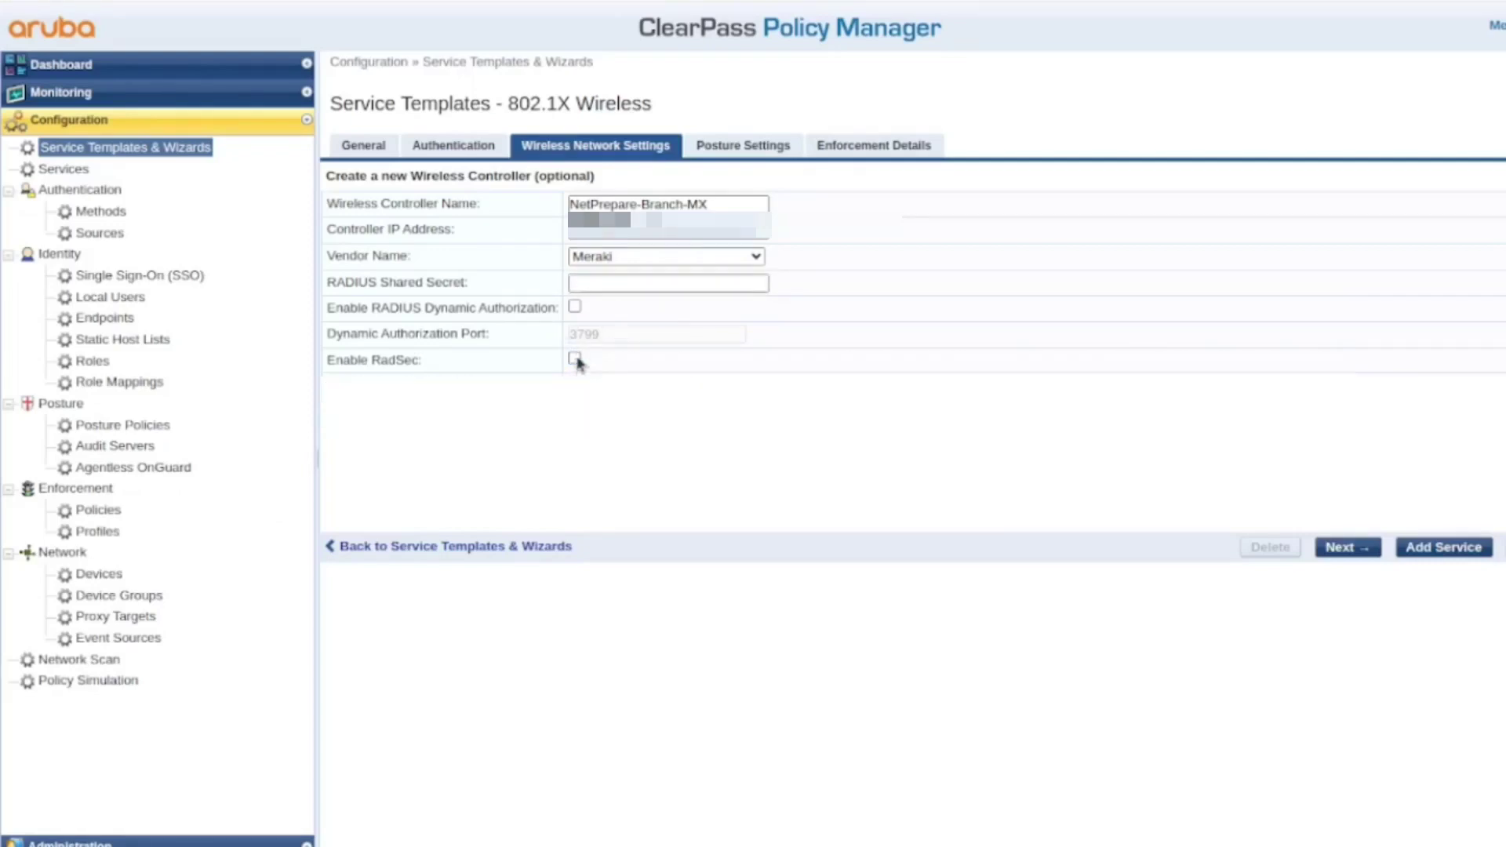
left_click(610, 284)
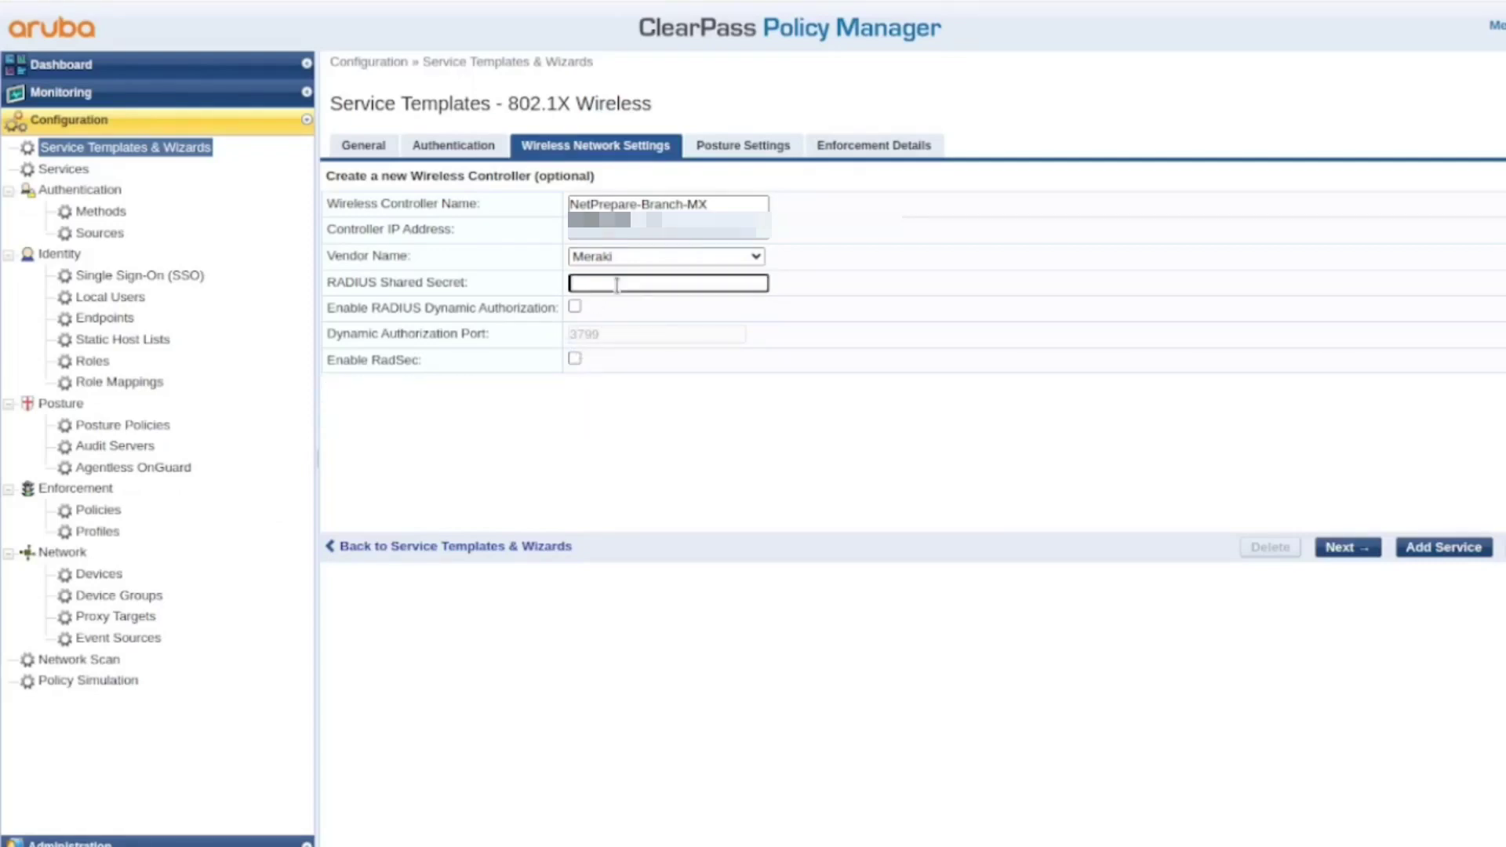
Skip posture, enter 1 for the rule attribute, VLAN and default VLAN, and add the service
left_click(1362, 548)
left_click(1345, 290)
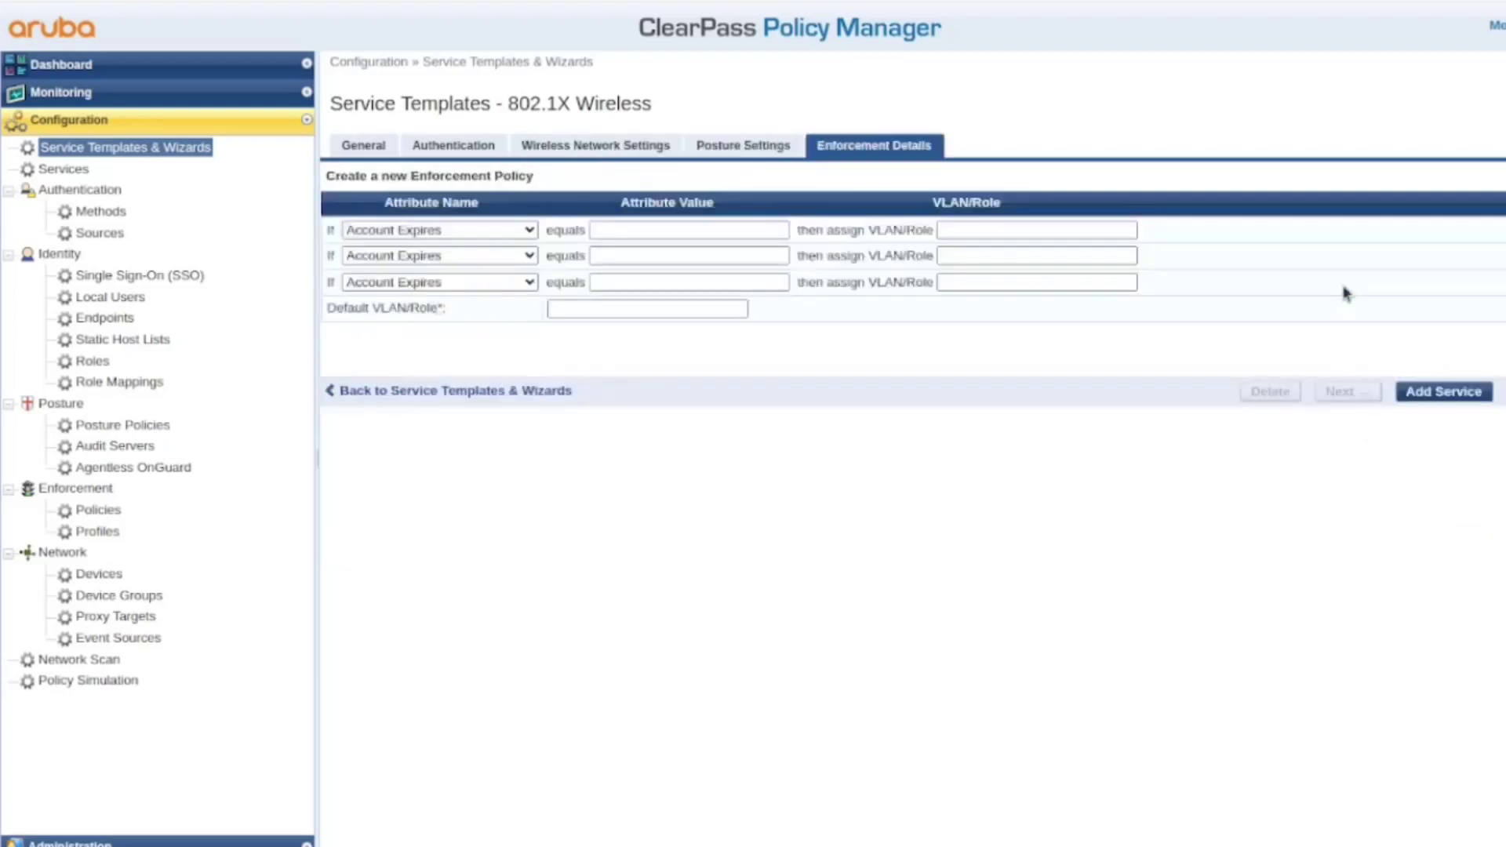
left_click(698, 232)
type("1")
left_click(1004, 230)
type("1")
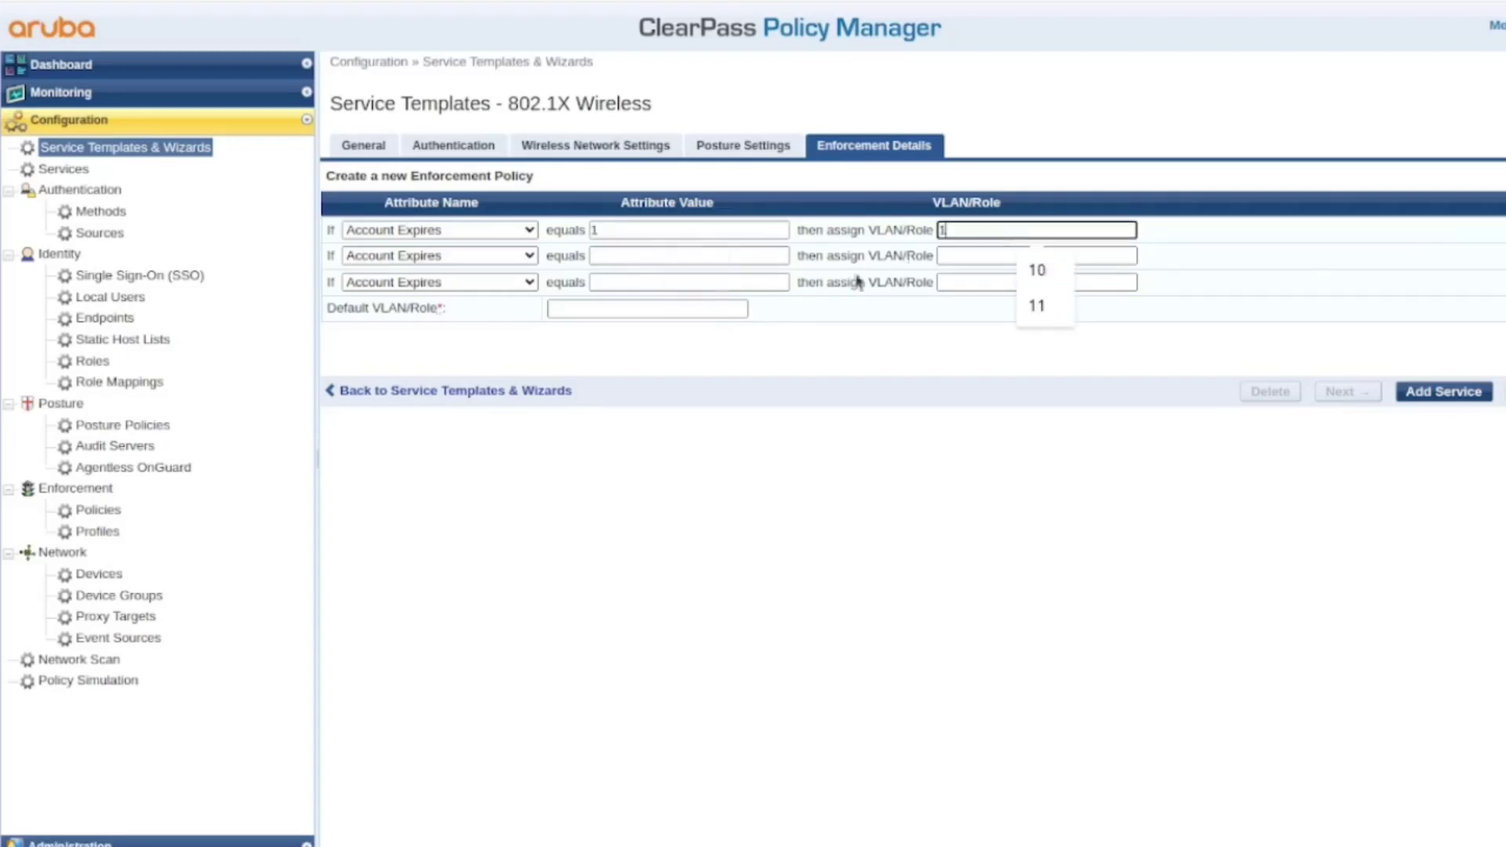
left_click(710, 310)
type("1")
left_click(1432, 392)
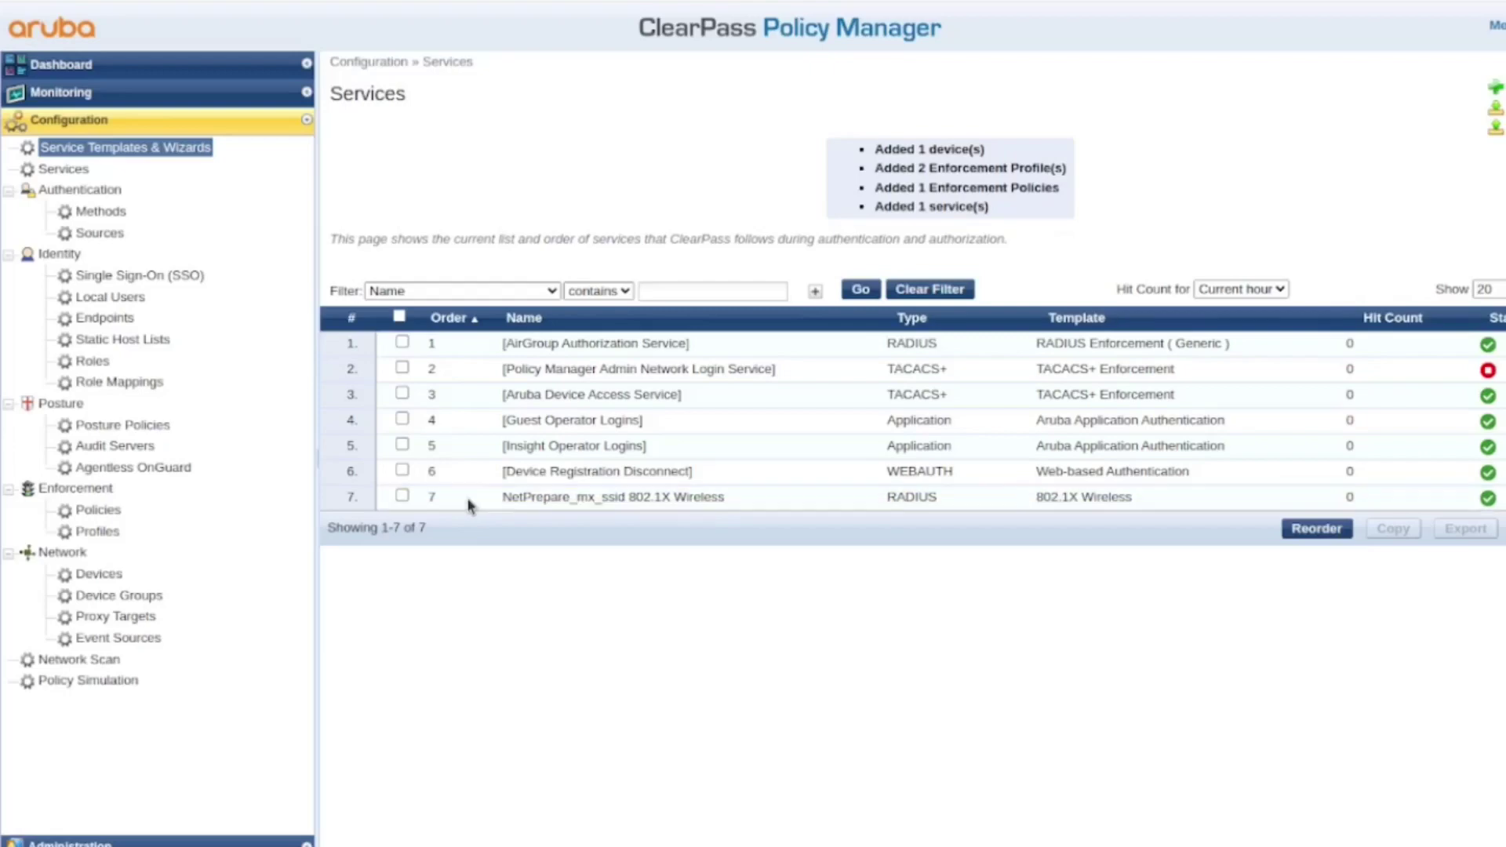
left_click(469, 502)
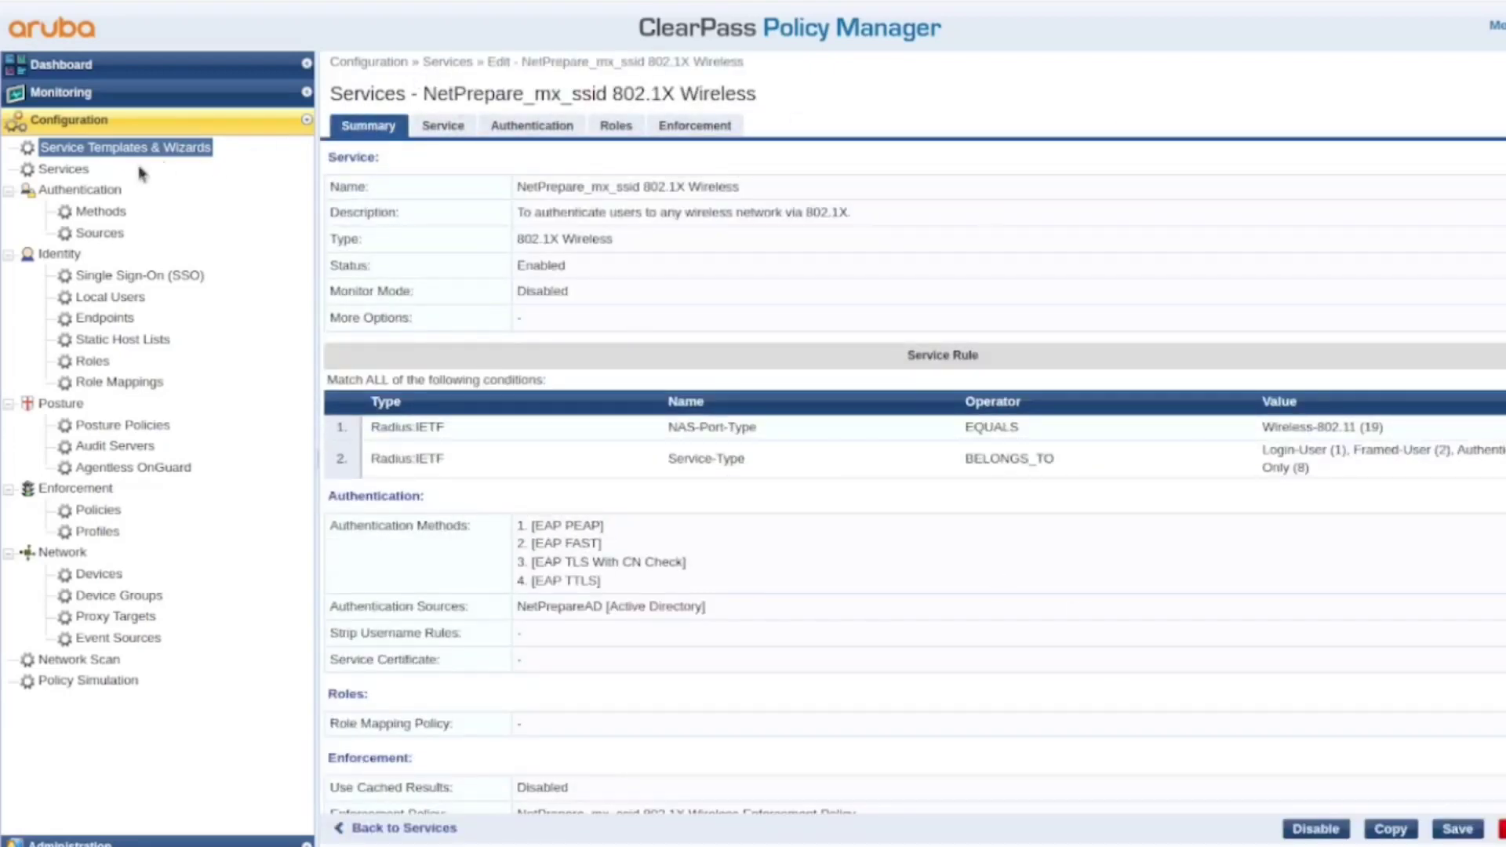
left_click(81, 169)
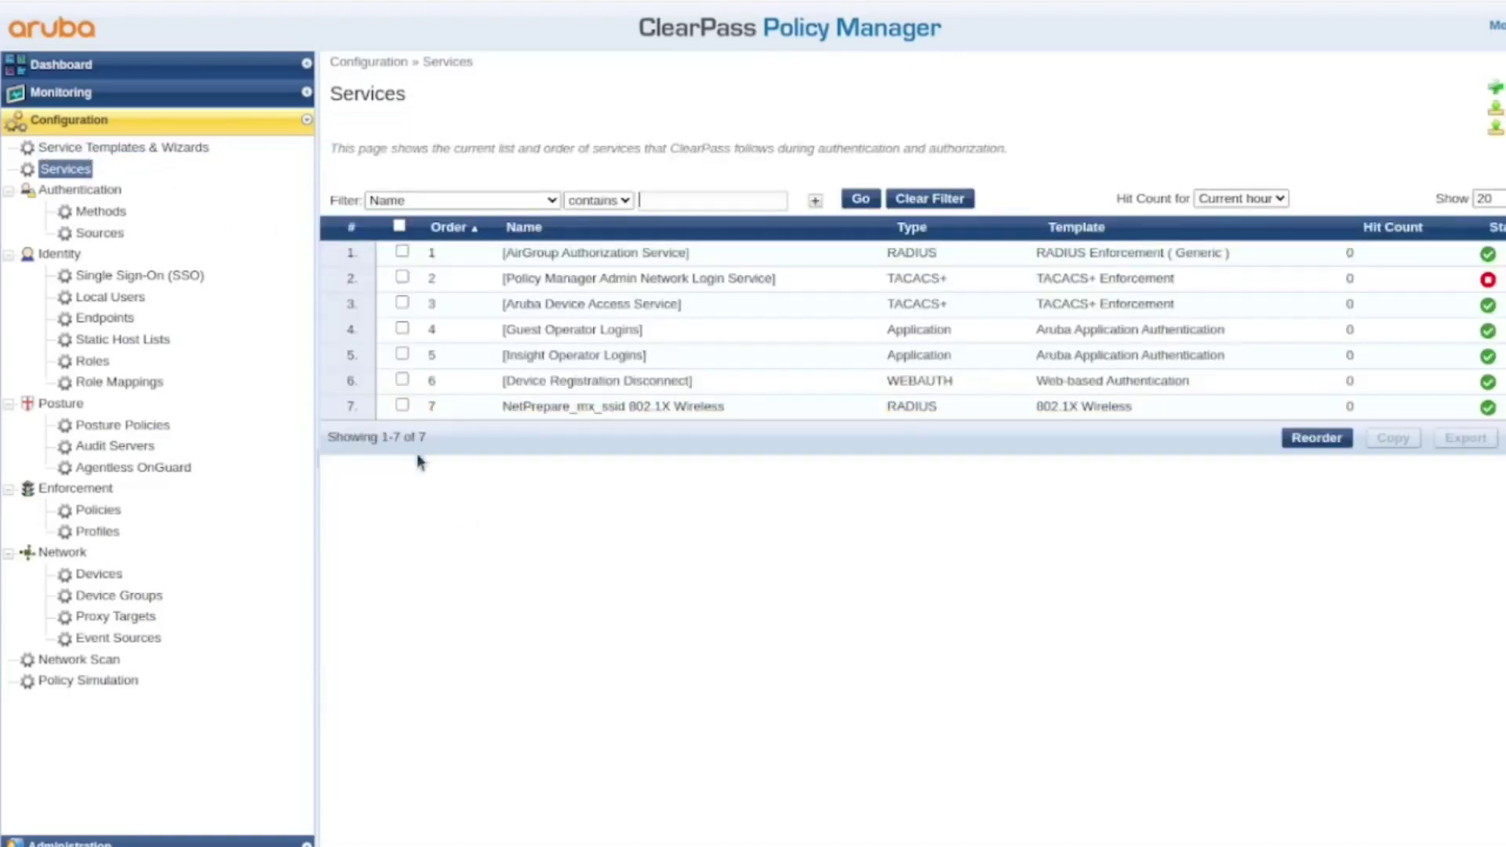
left_click(402, 404)
Move NetPrepare_mx_ssid 802.1X Wireless from row 7 to first place, save, and open it
left_click(1347, 442)
left_click(482, 336)
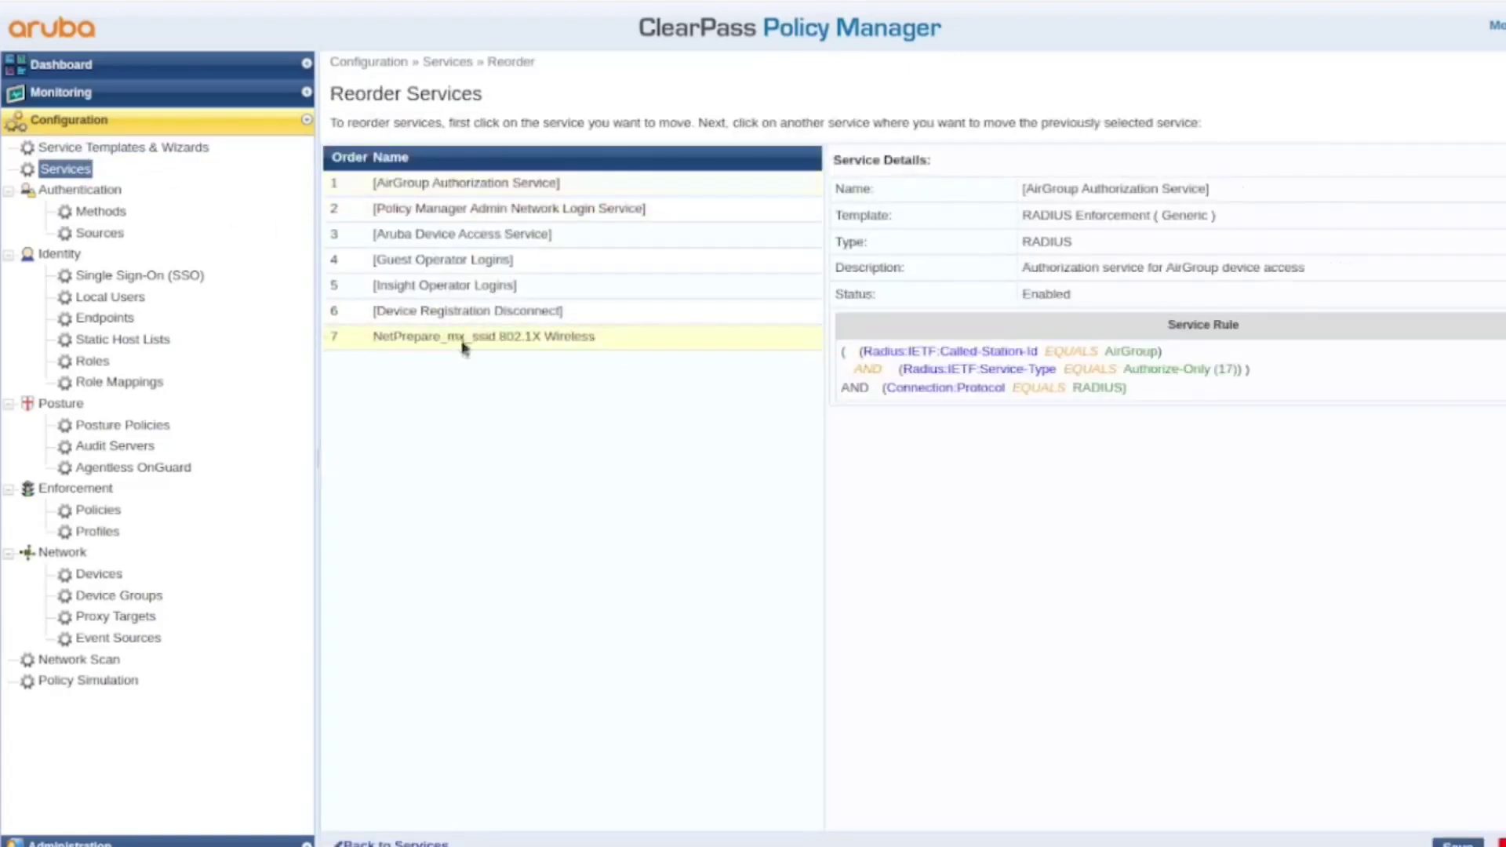
left_click(481, 171)
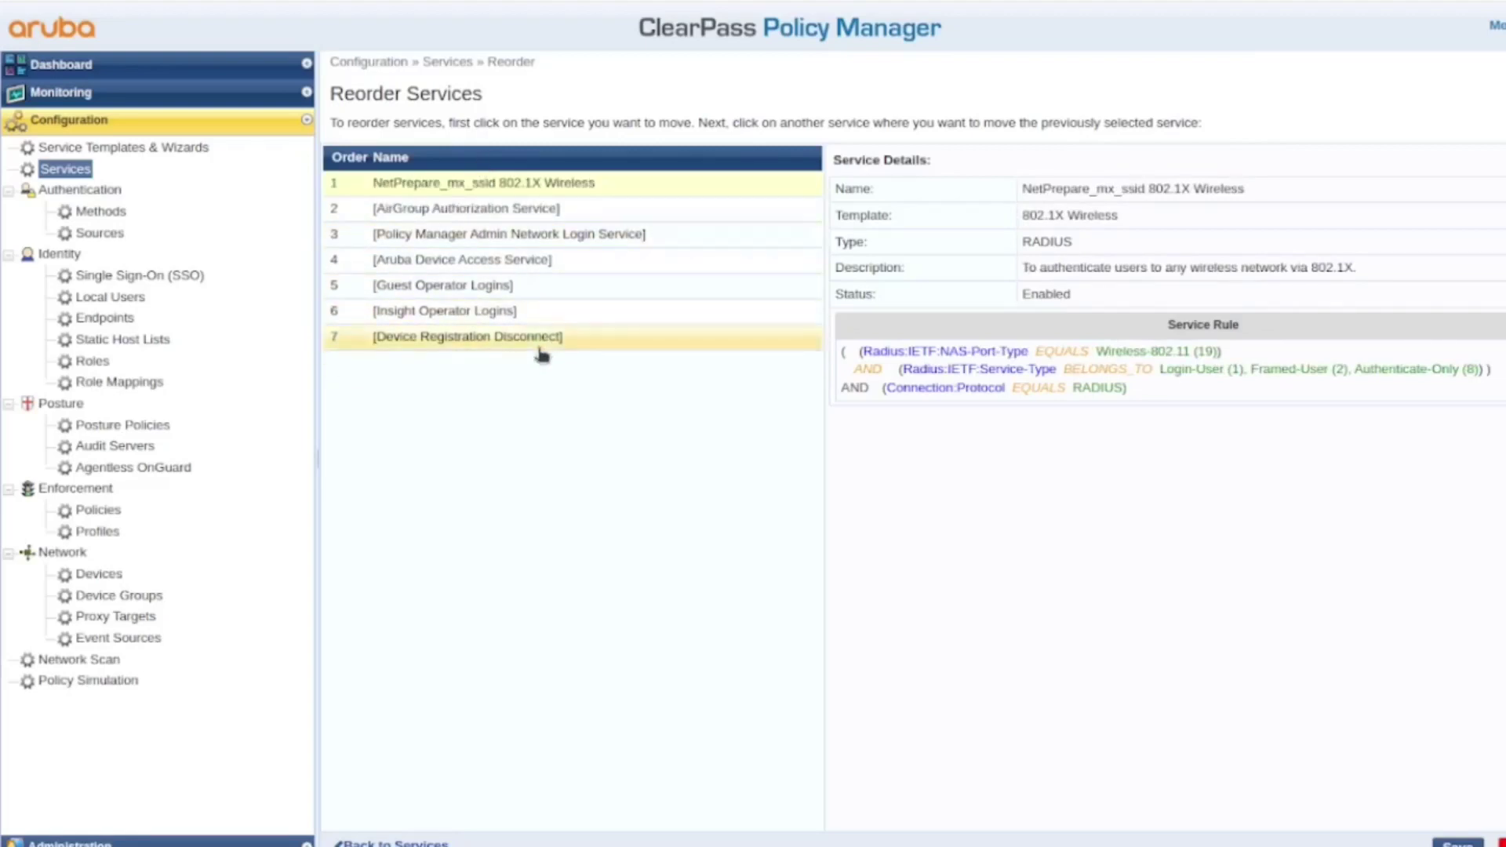
left_click(1457, 843)
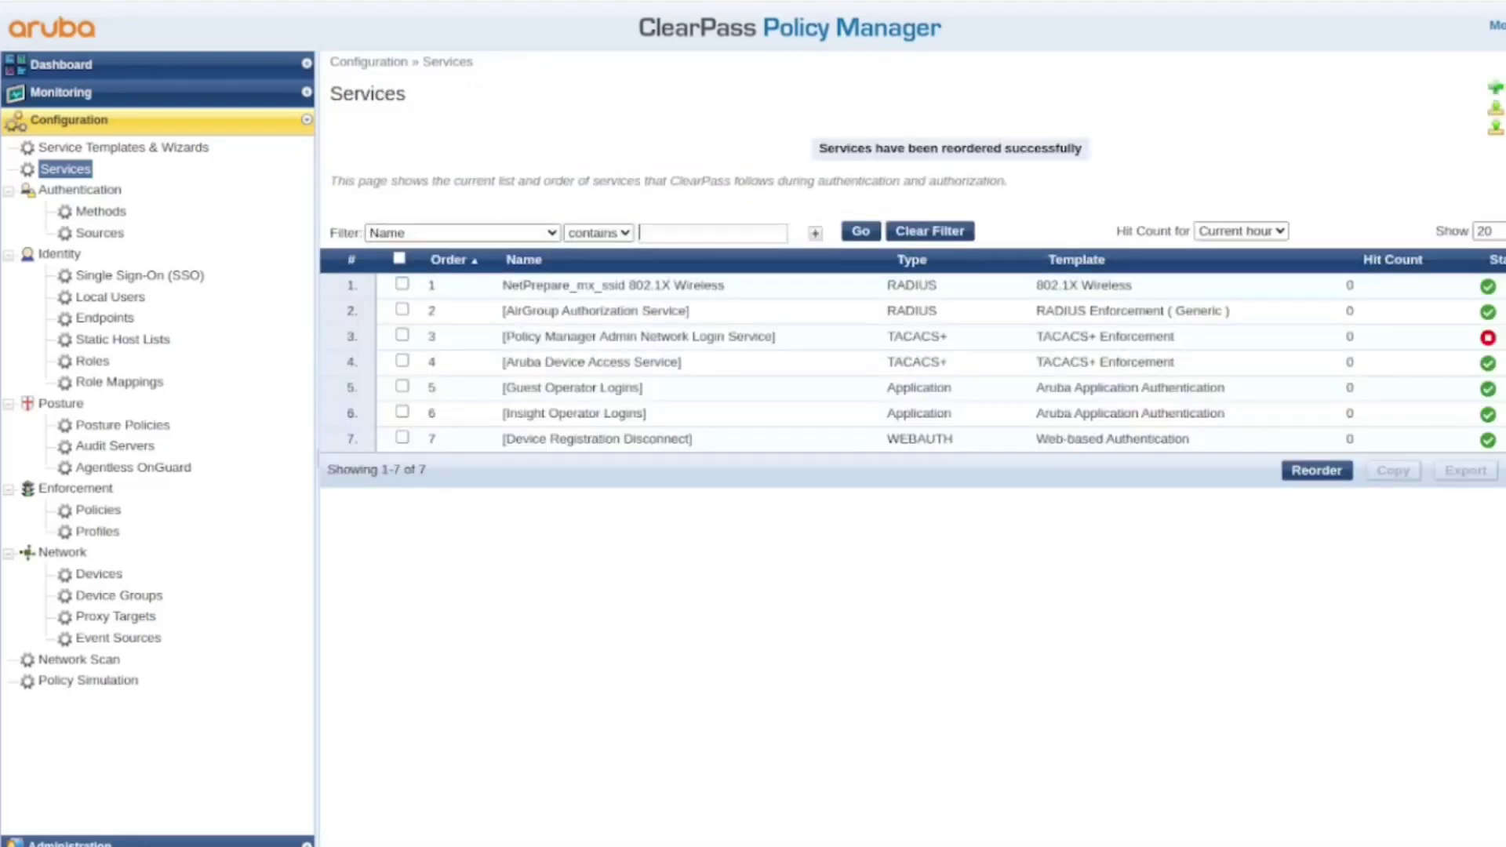
left_click(690, 285)
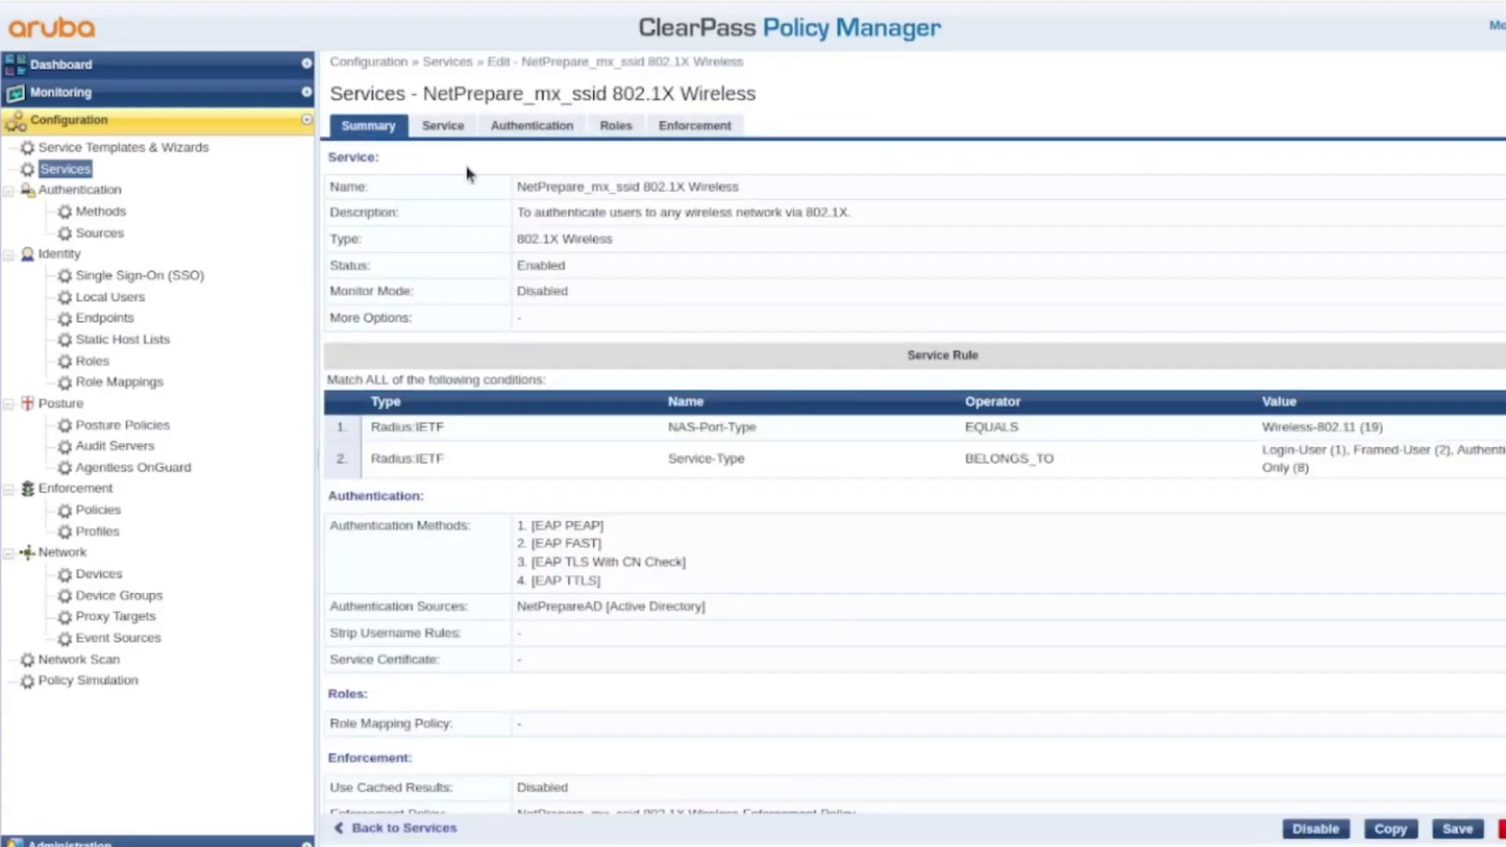
Add a third service rule of type Connection with attribute Src-IP-Address
left_click(442, 127)
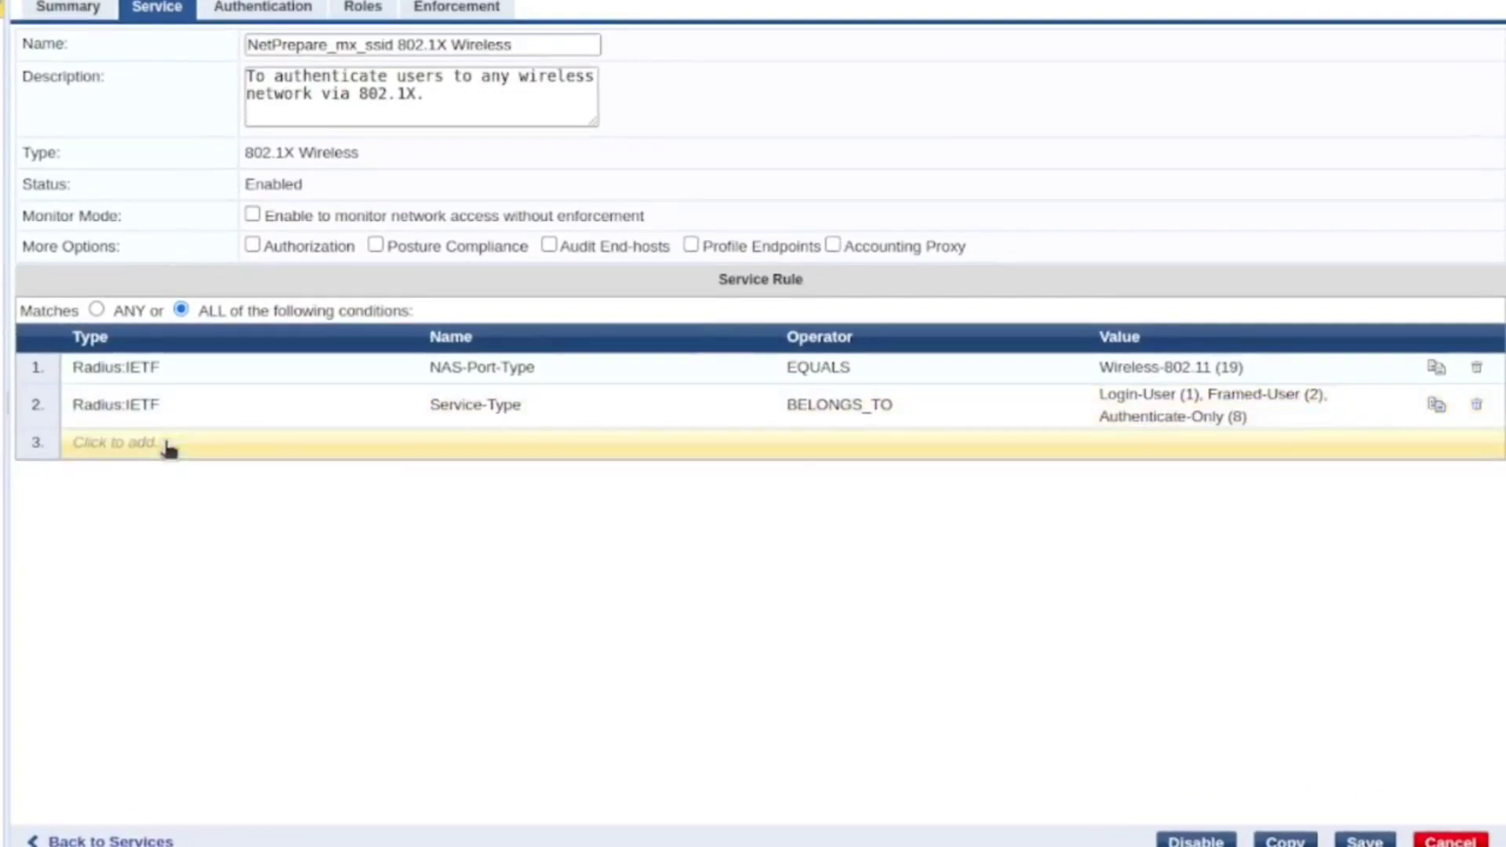
left_click(314, 471)
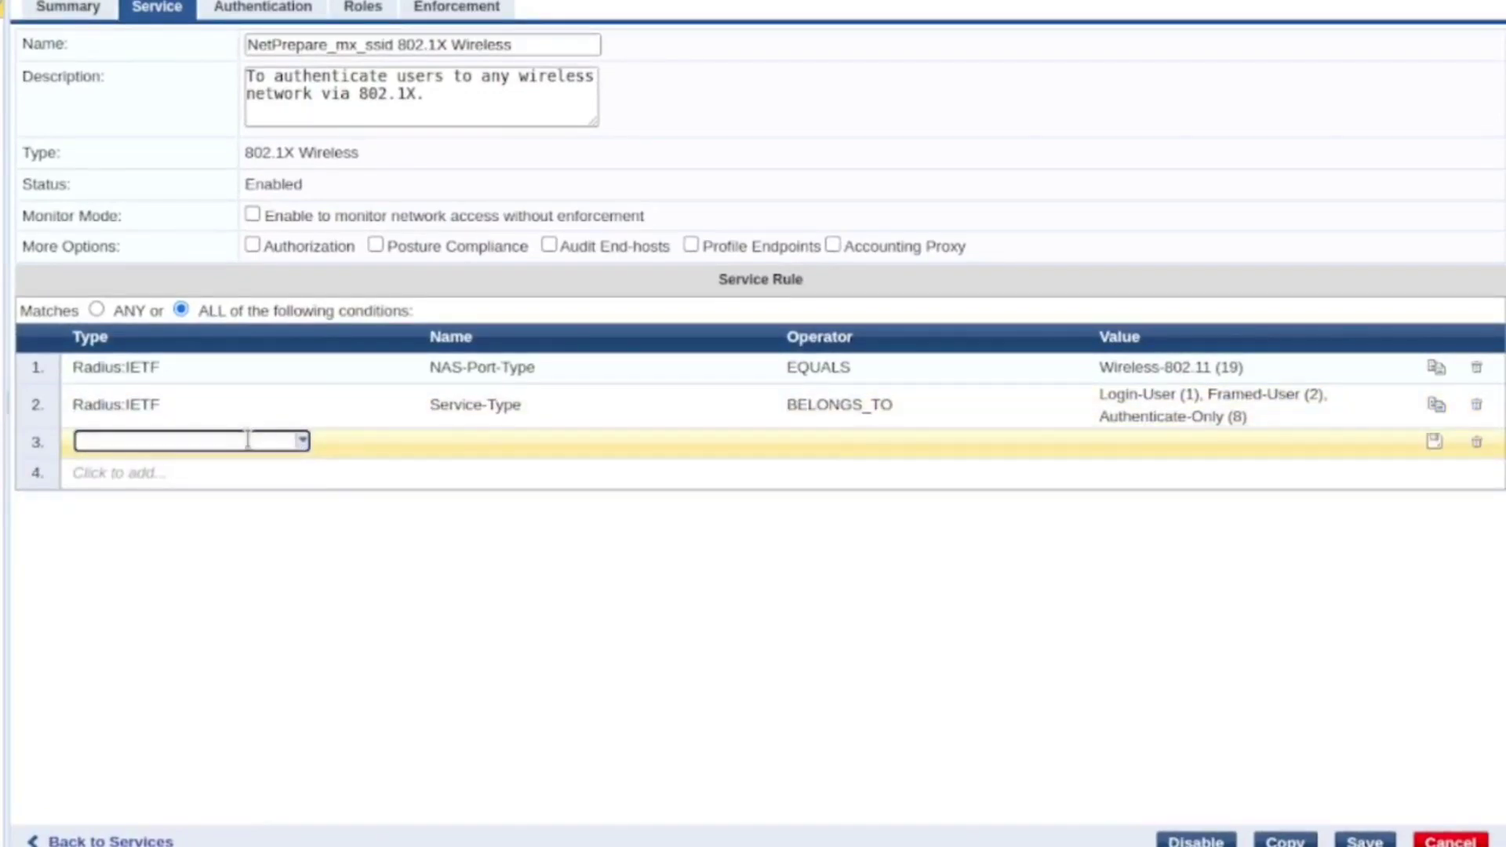
type("con")
key("Return")
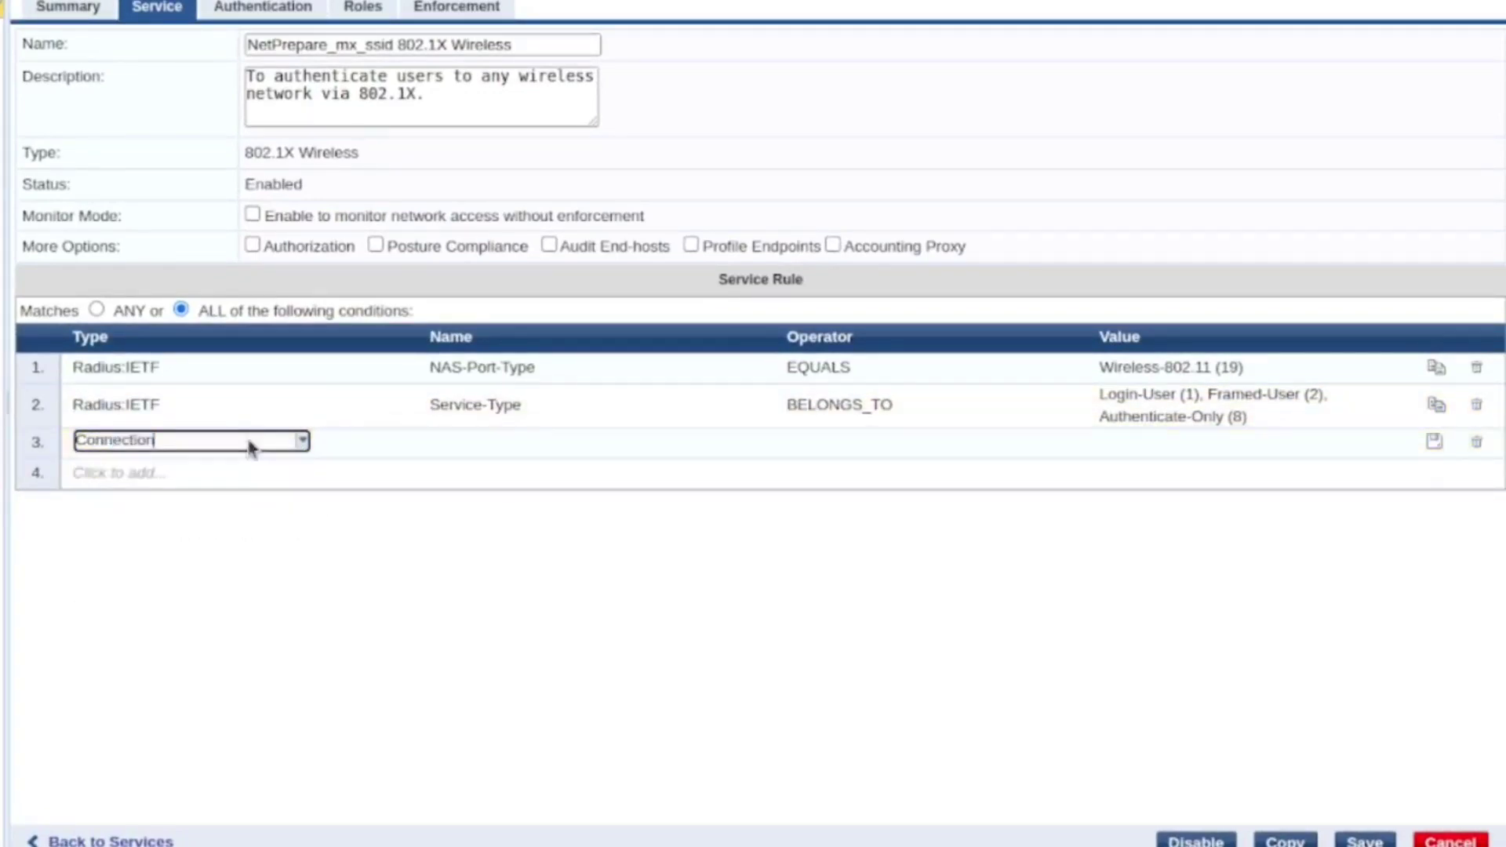
left_click(660, 440)
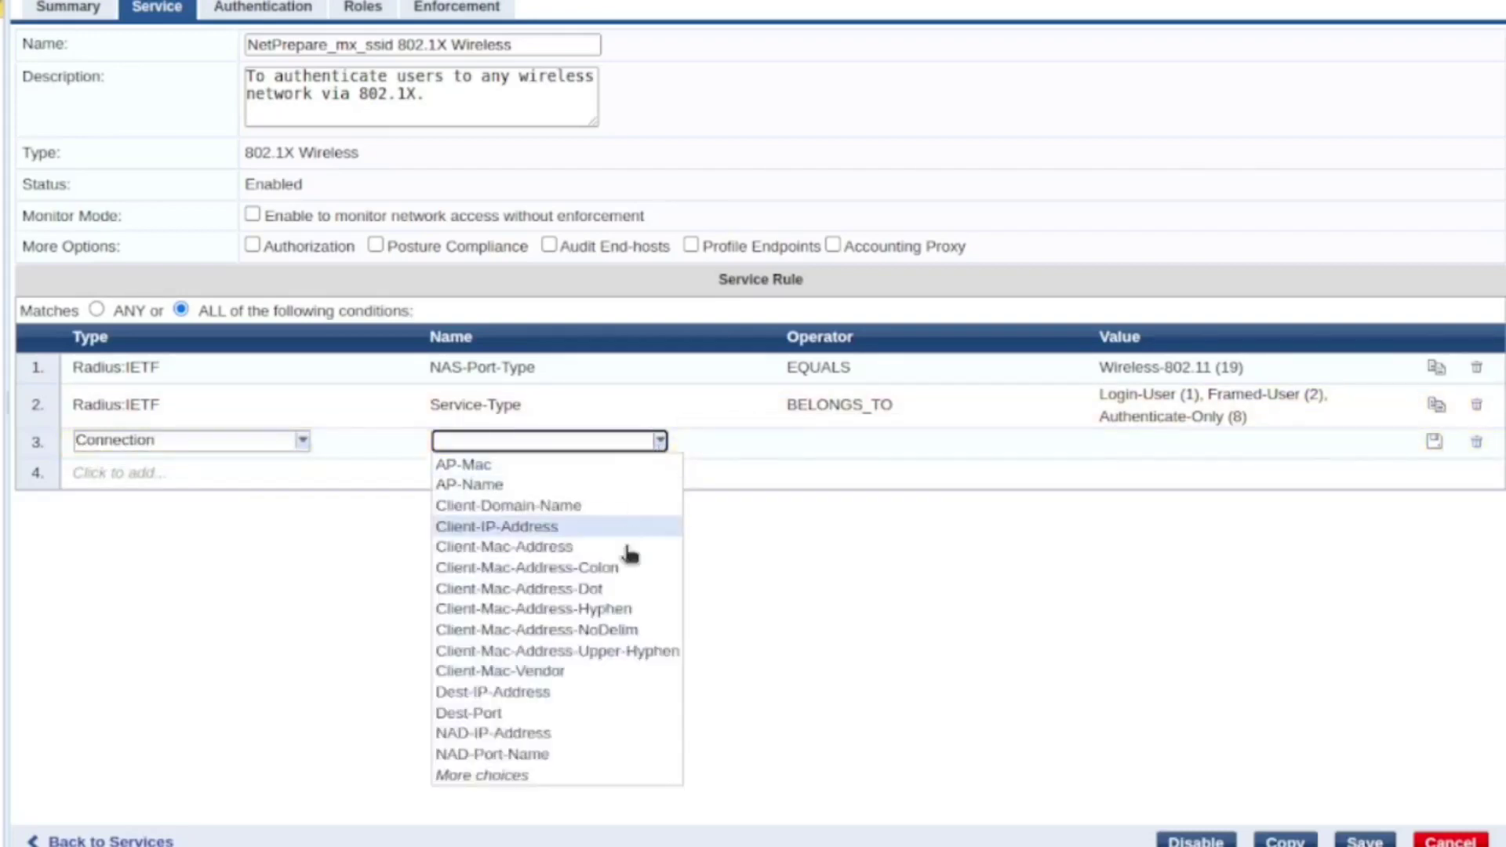
left_click(559, 774)
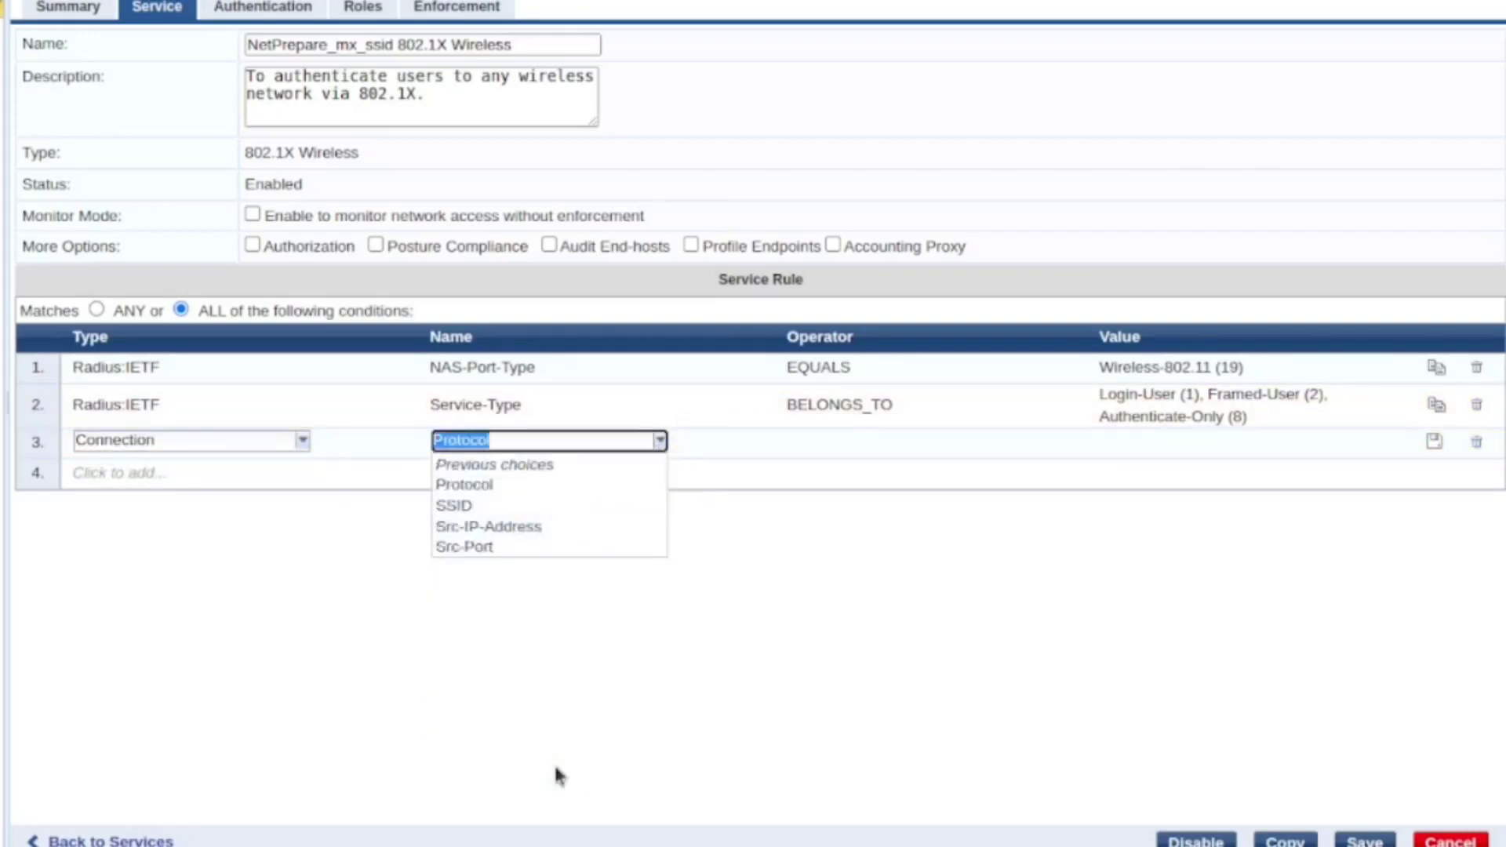
left_click(494, 546)
left_click(659, 441)
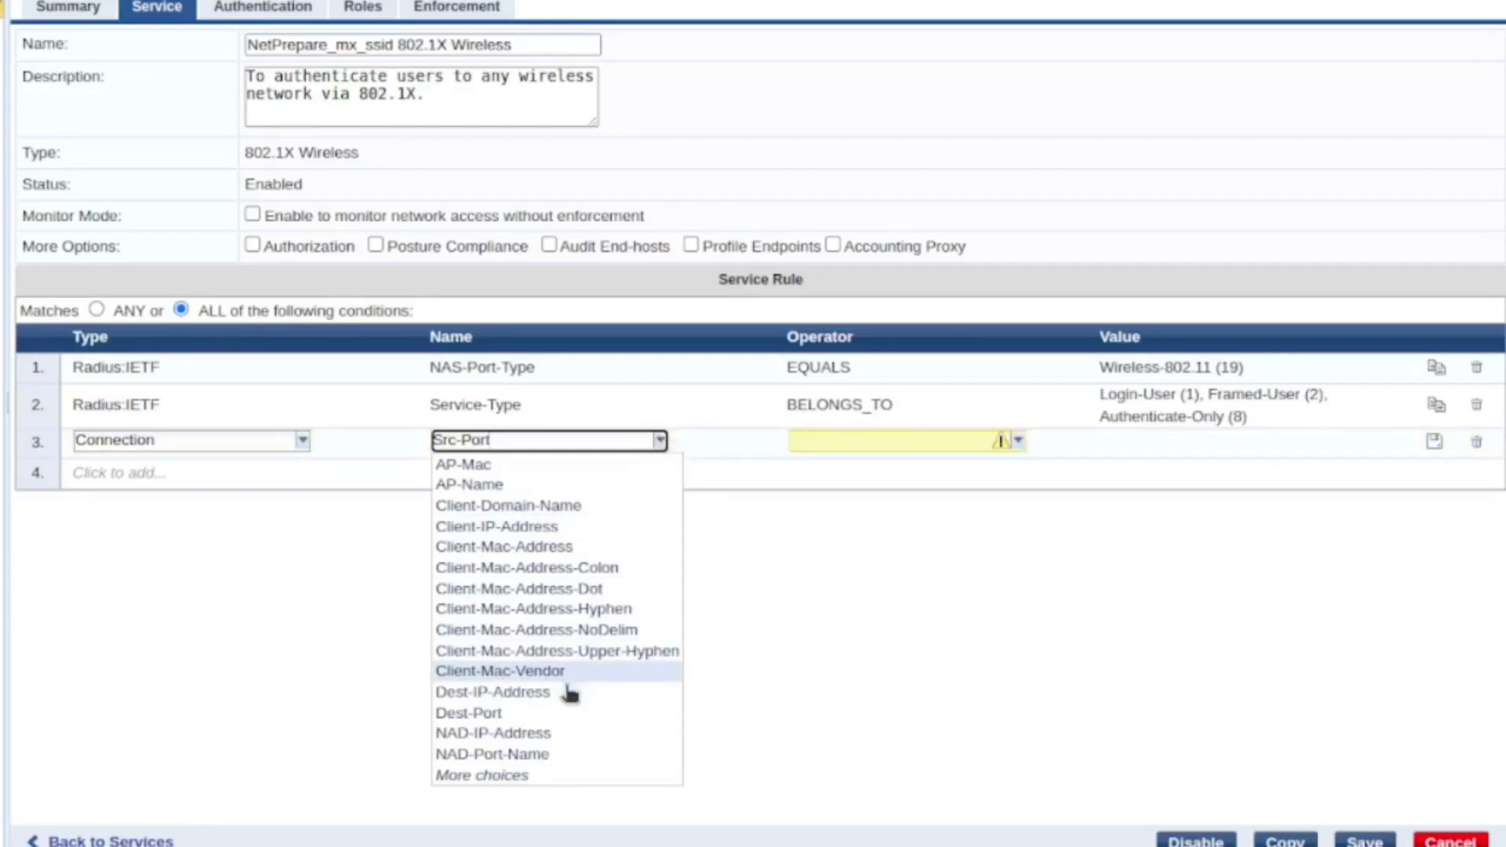
left_click(554, 775)
left_click(518, 528)
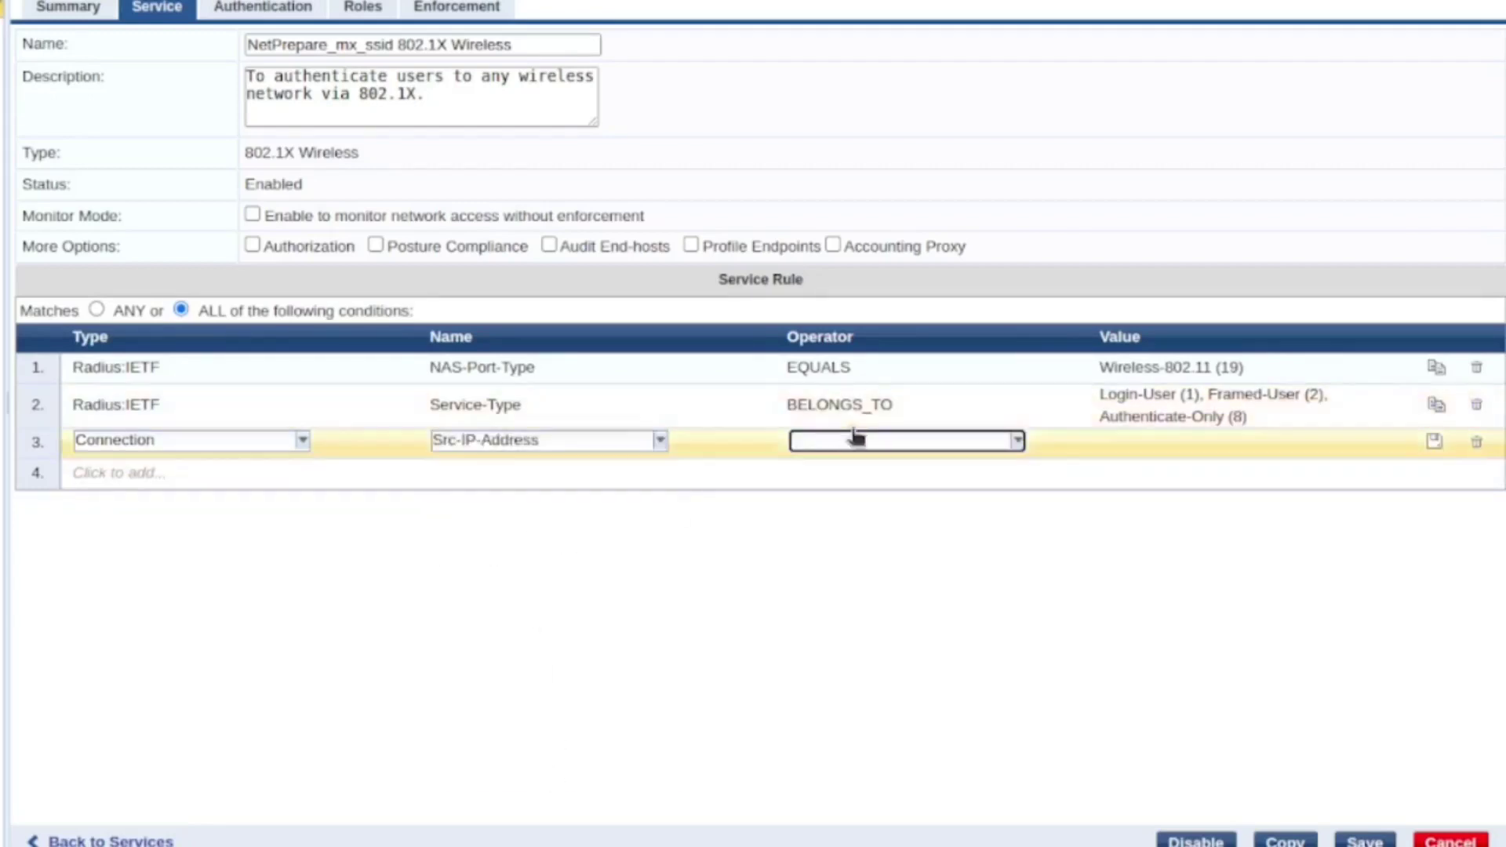
Set the rule's operator to EQUALS and commit the permitted source IP value
left_click(863, 439)
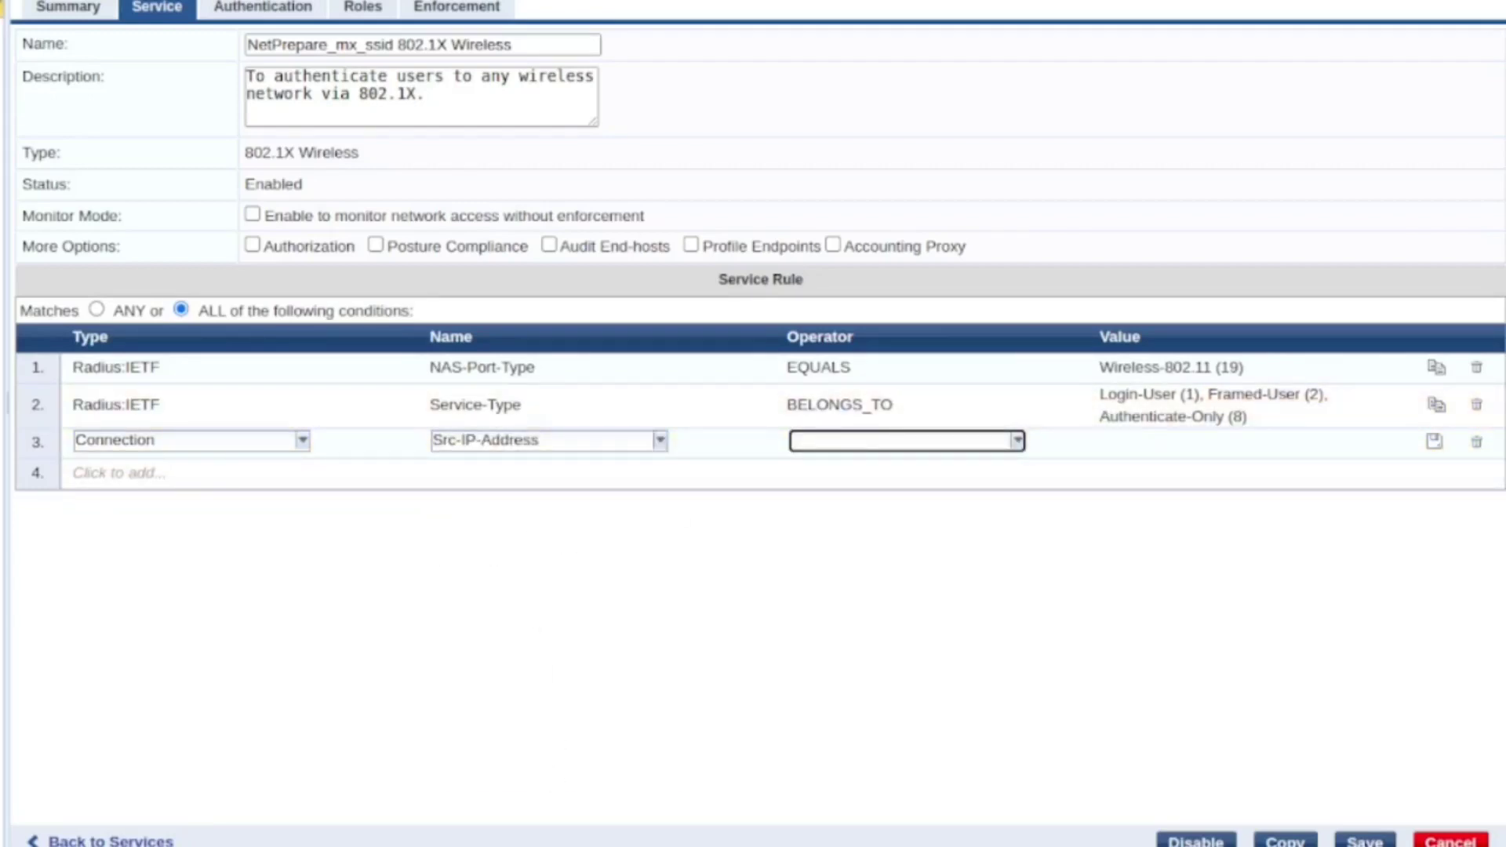
type("eq")
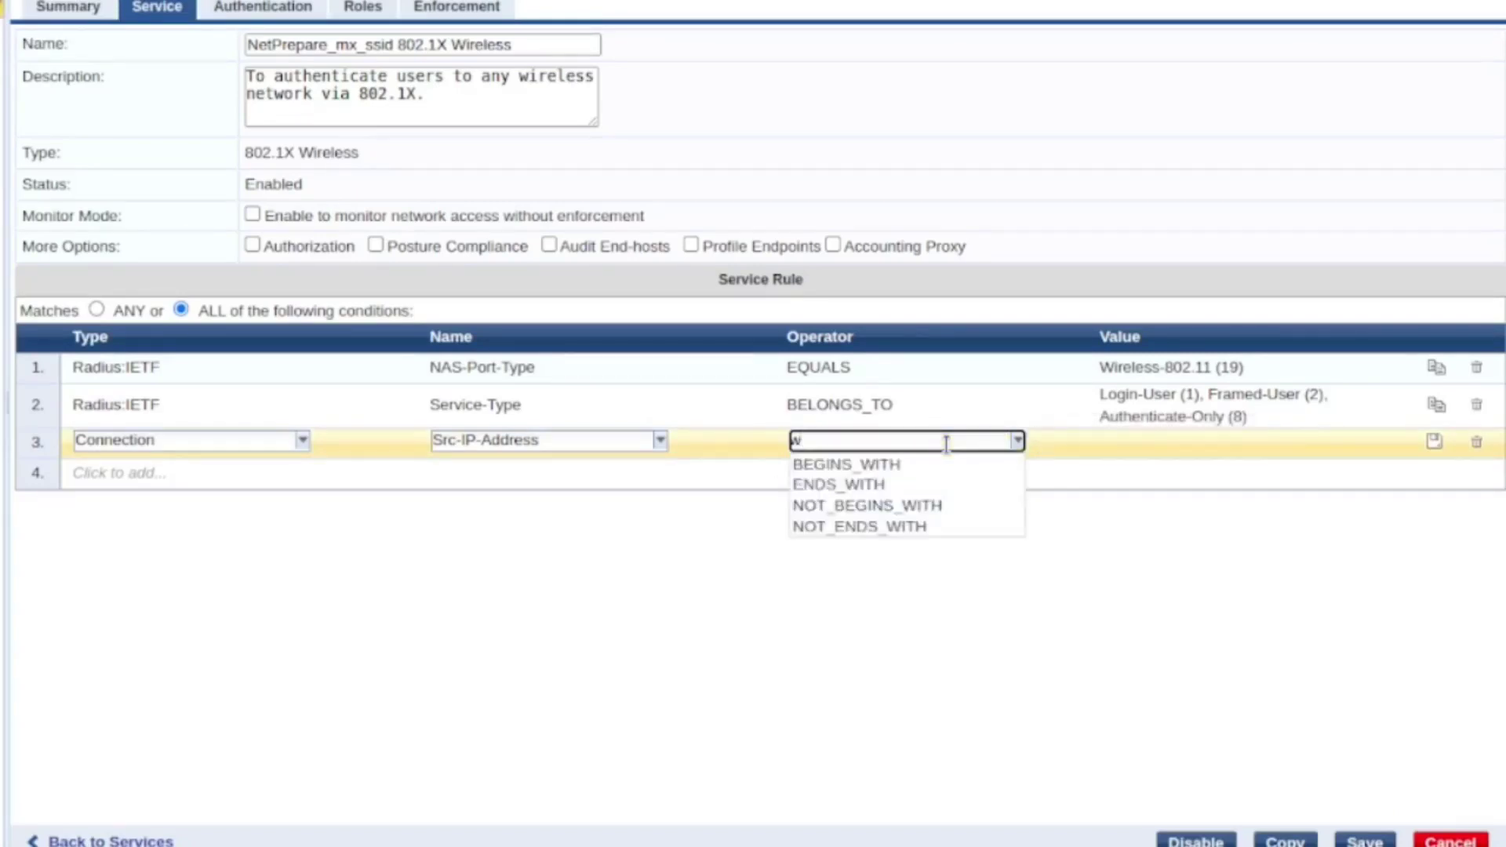
key("Return")
left_click(1237, 444)
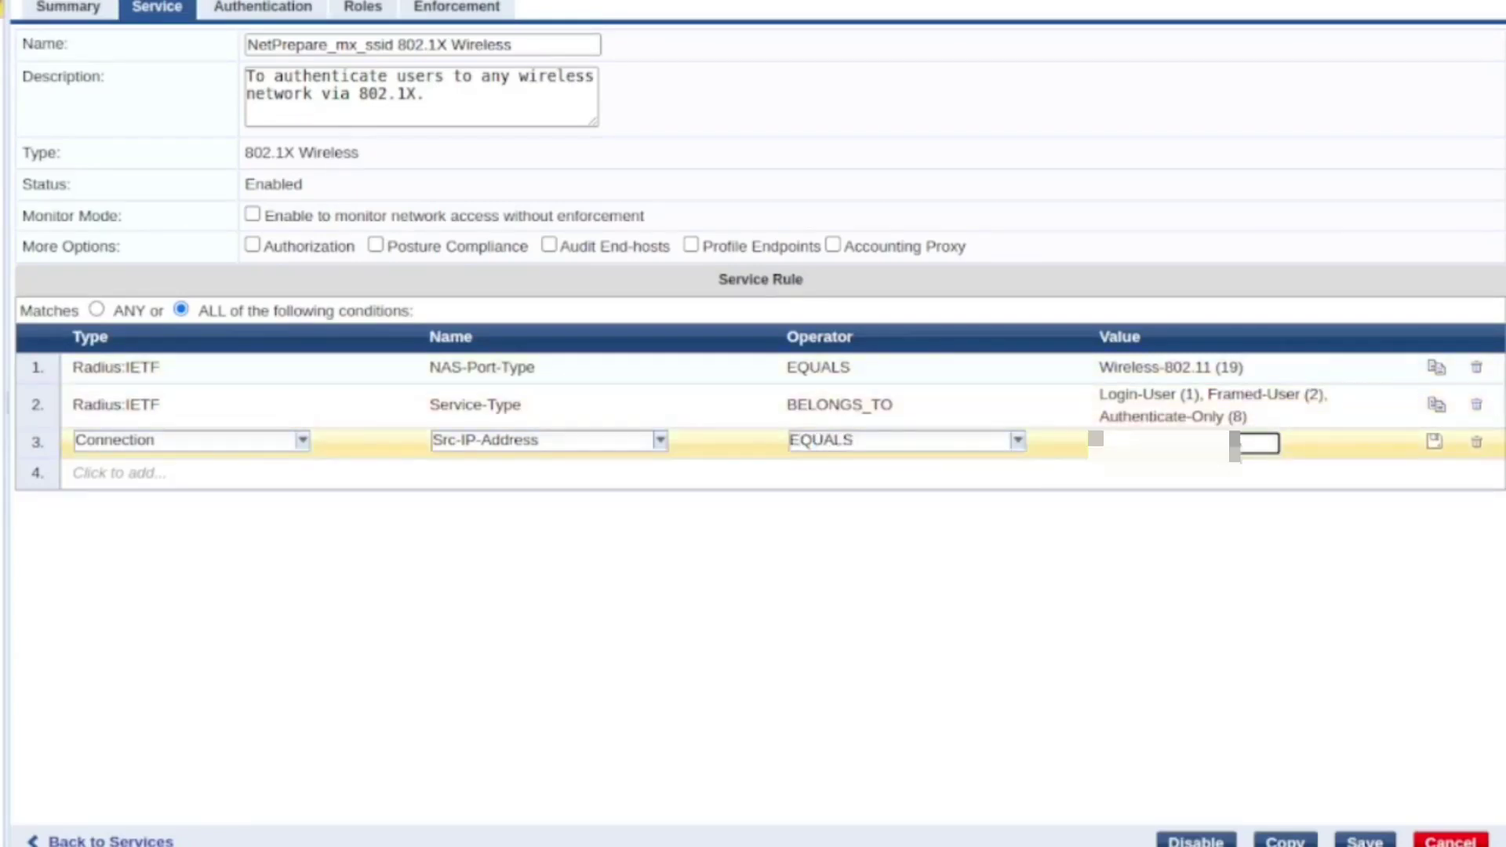
key("Return")
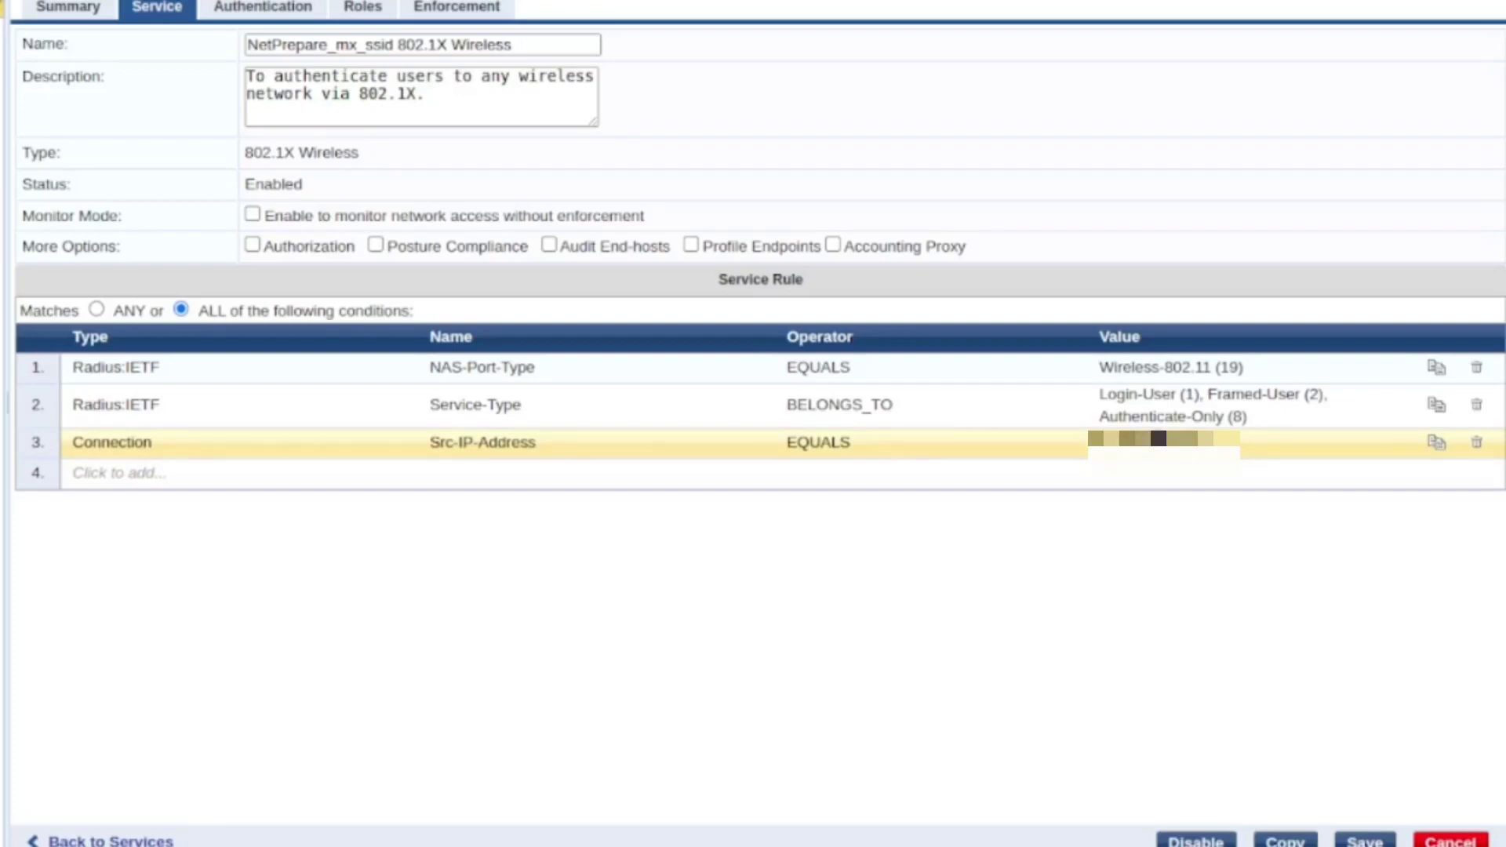
left_click(258, 6)
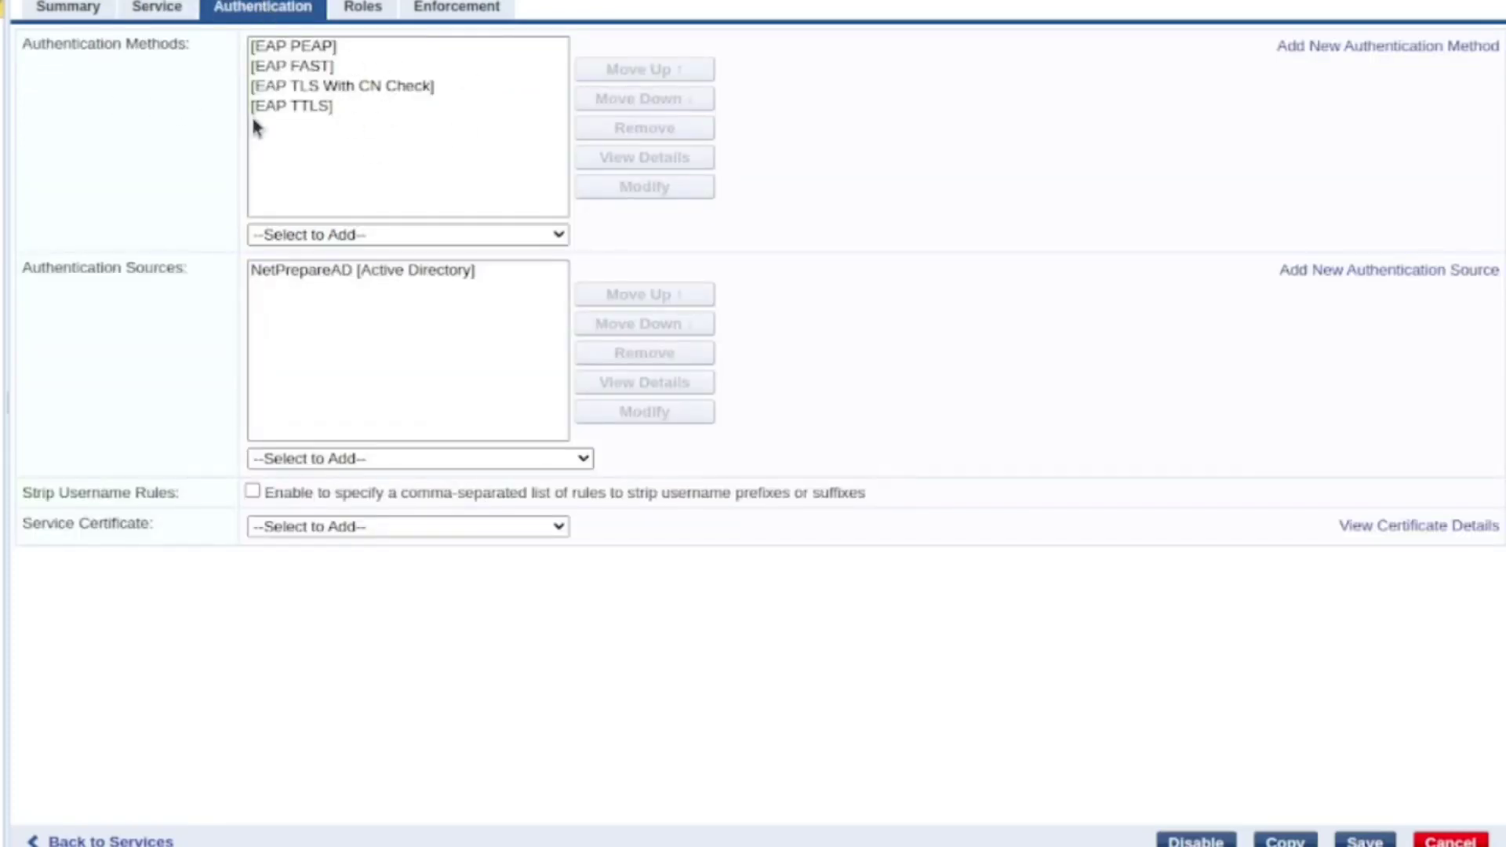
Remove EAP TLS With CN Check, EAP TTLS and EAP FAST, then add EAP TLS as a method
left_click(359, 69)
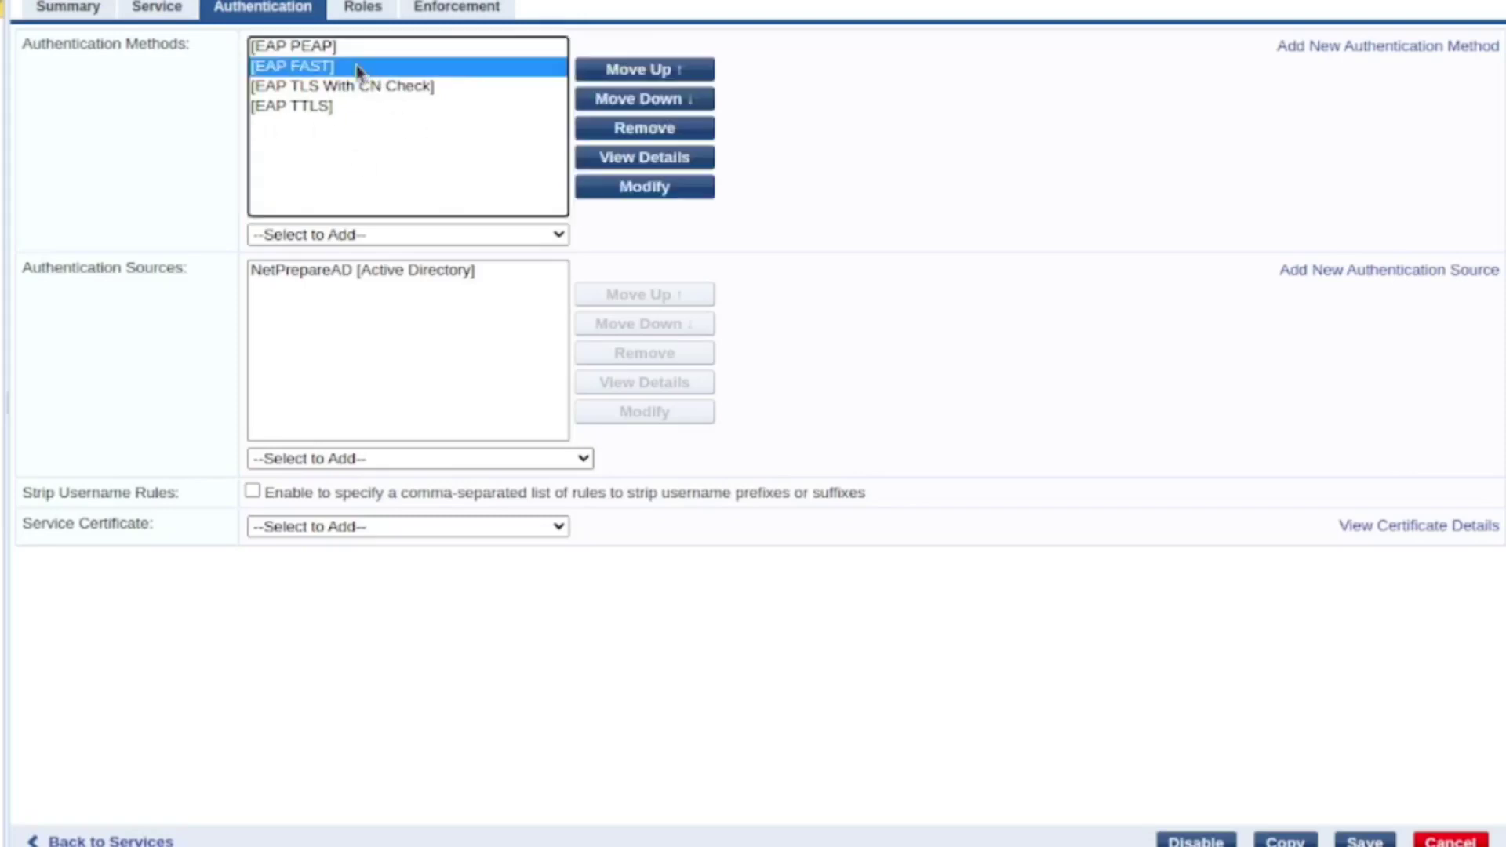
left_click(688, 101)
left_click(688, 101)
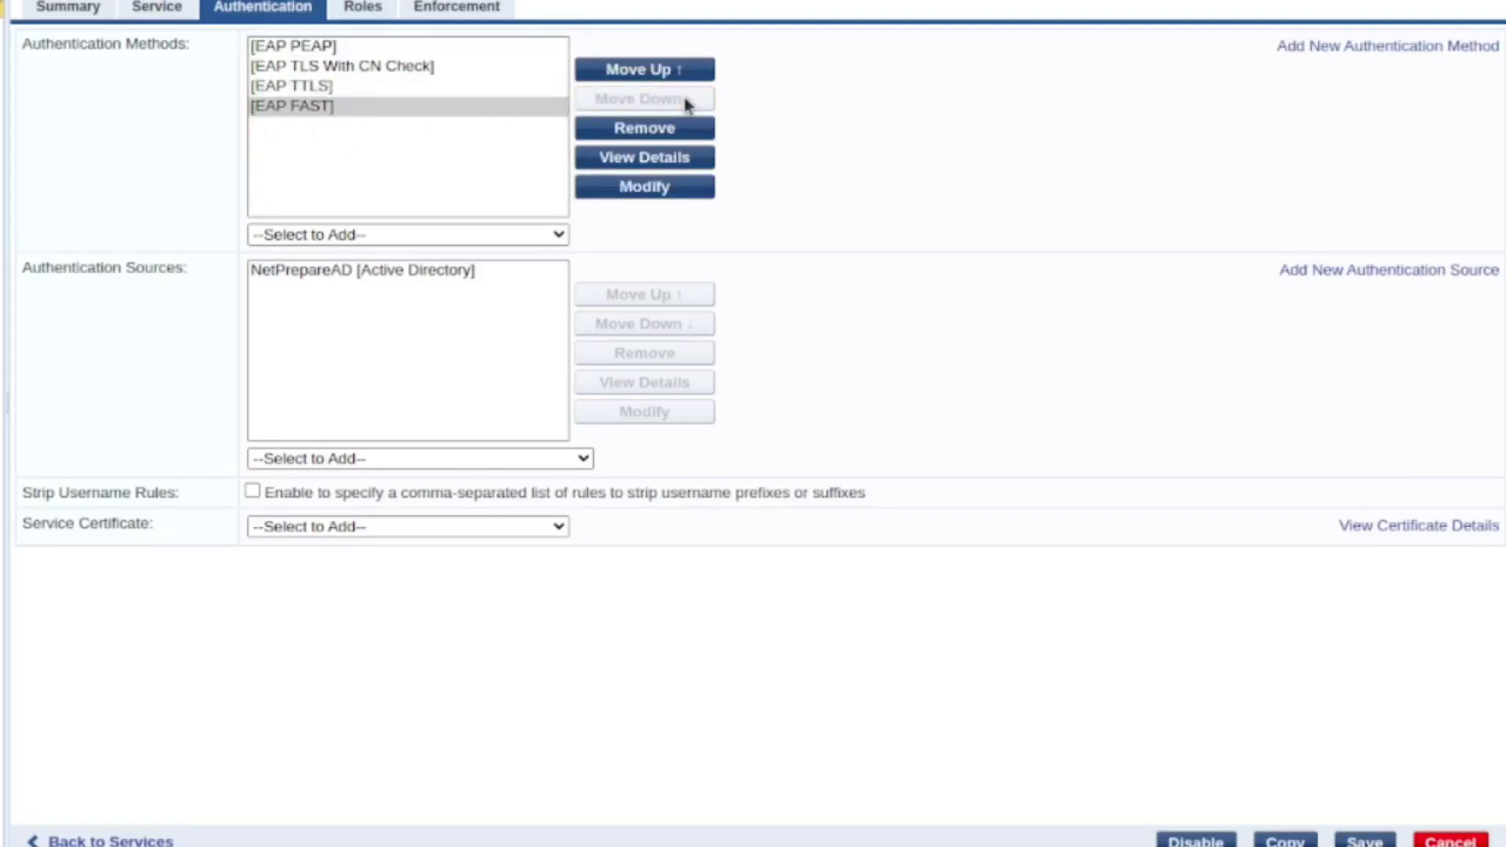
left_click(379, 68)
left_click(644, 128)
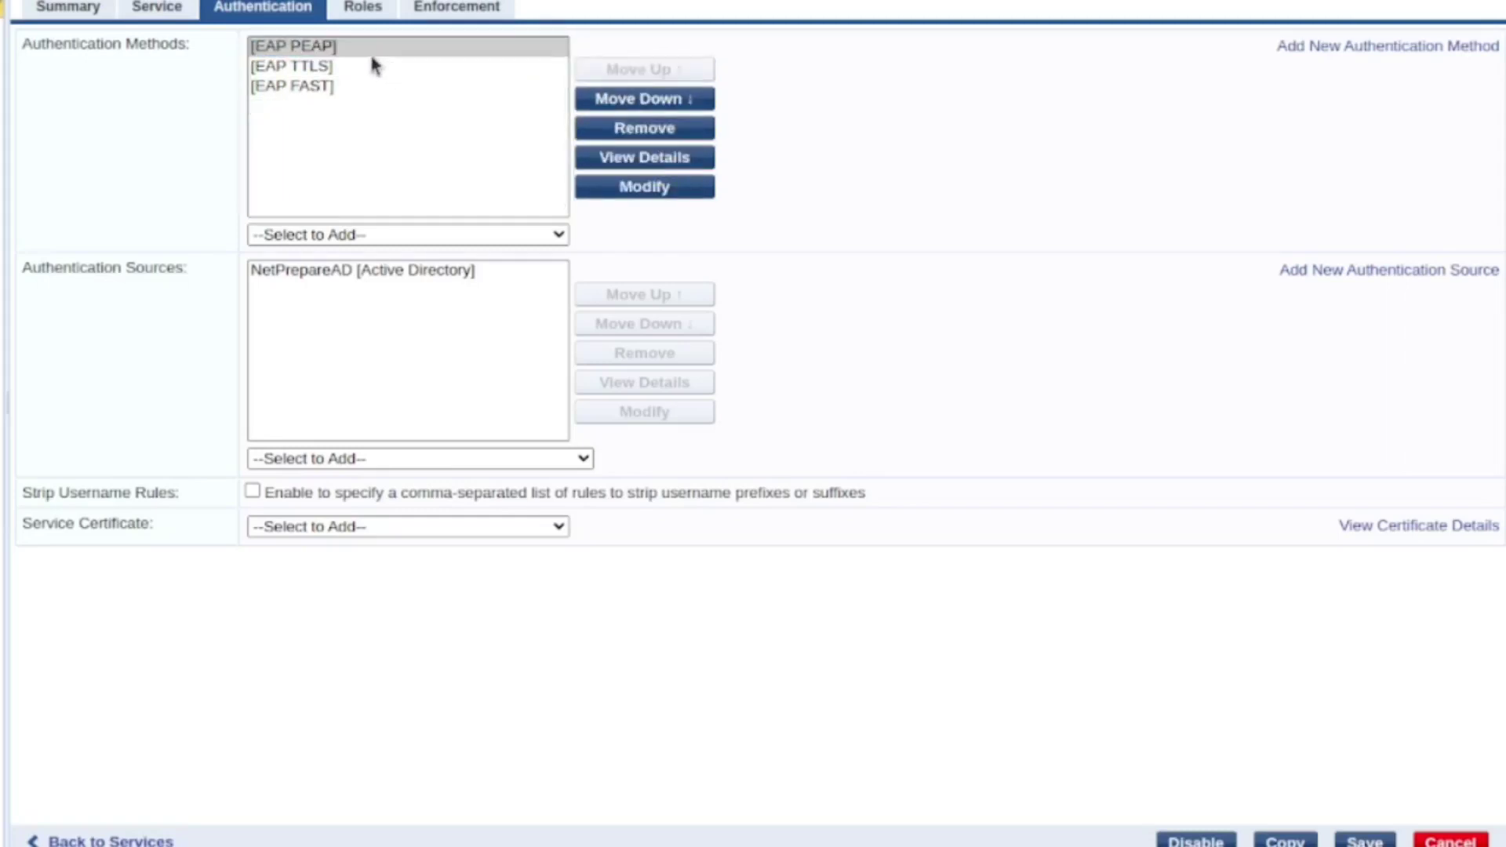
left_click(373, 67)
left_click(655, 127)
left_click(341, 67)
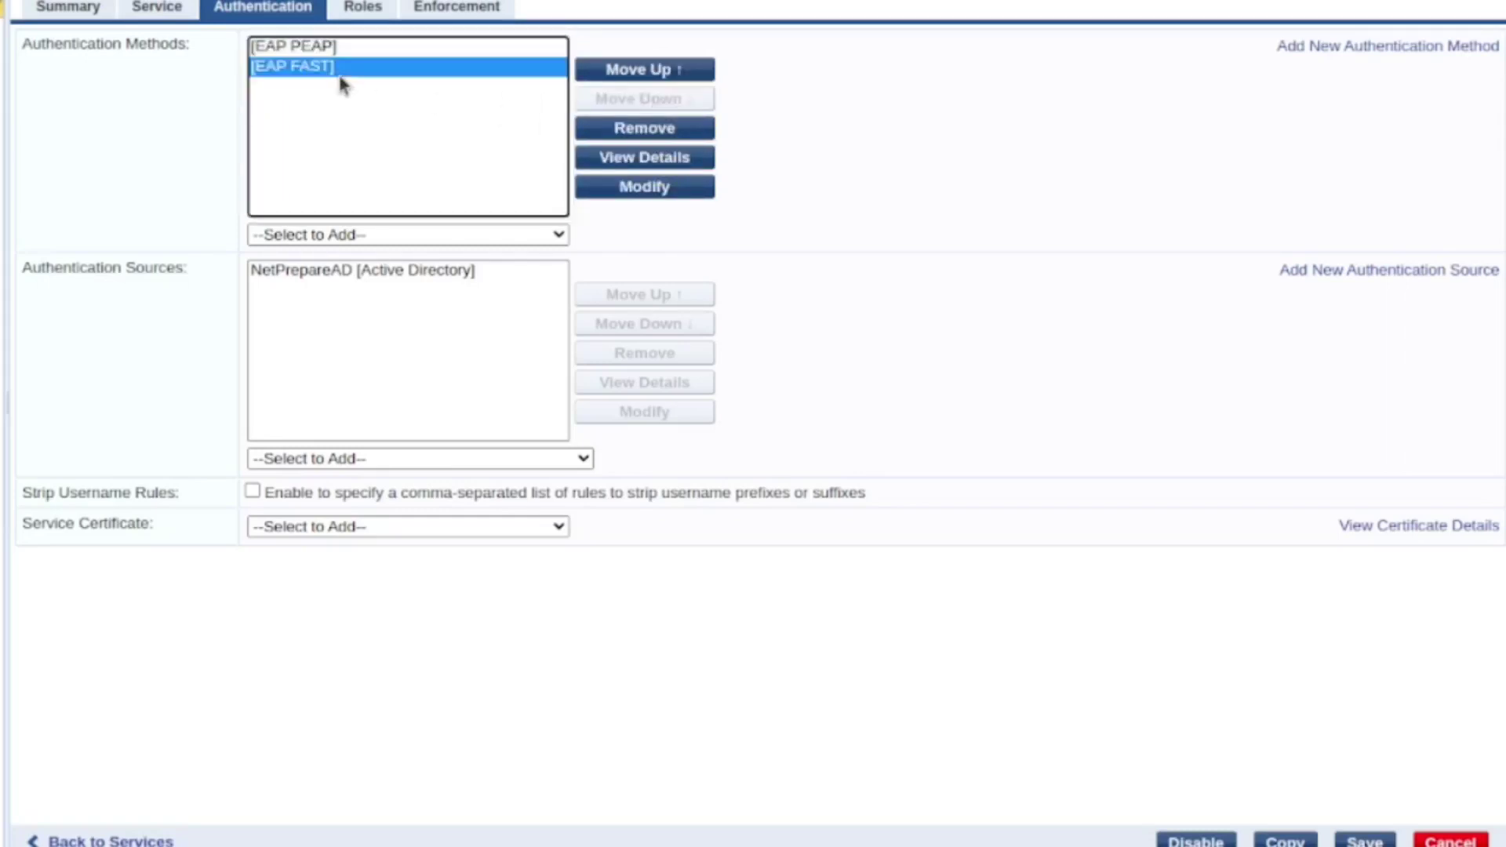
left_click(621, 134)
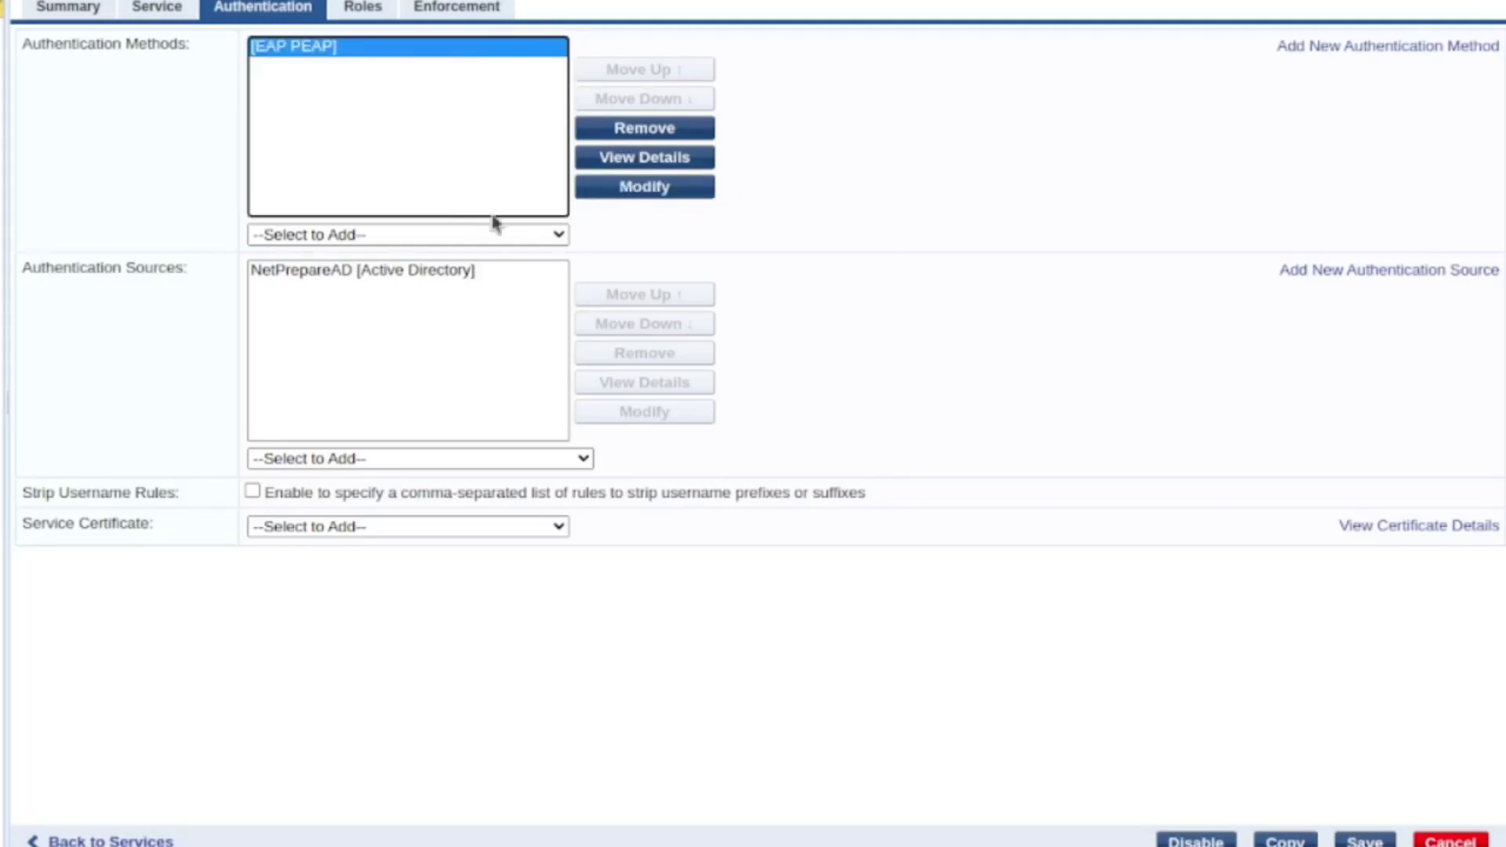
left_click(497, 234)
left_click(457, 451)
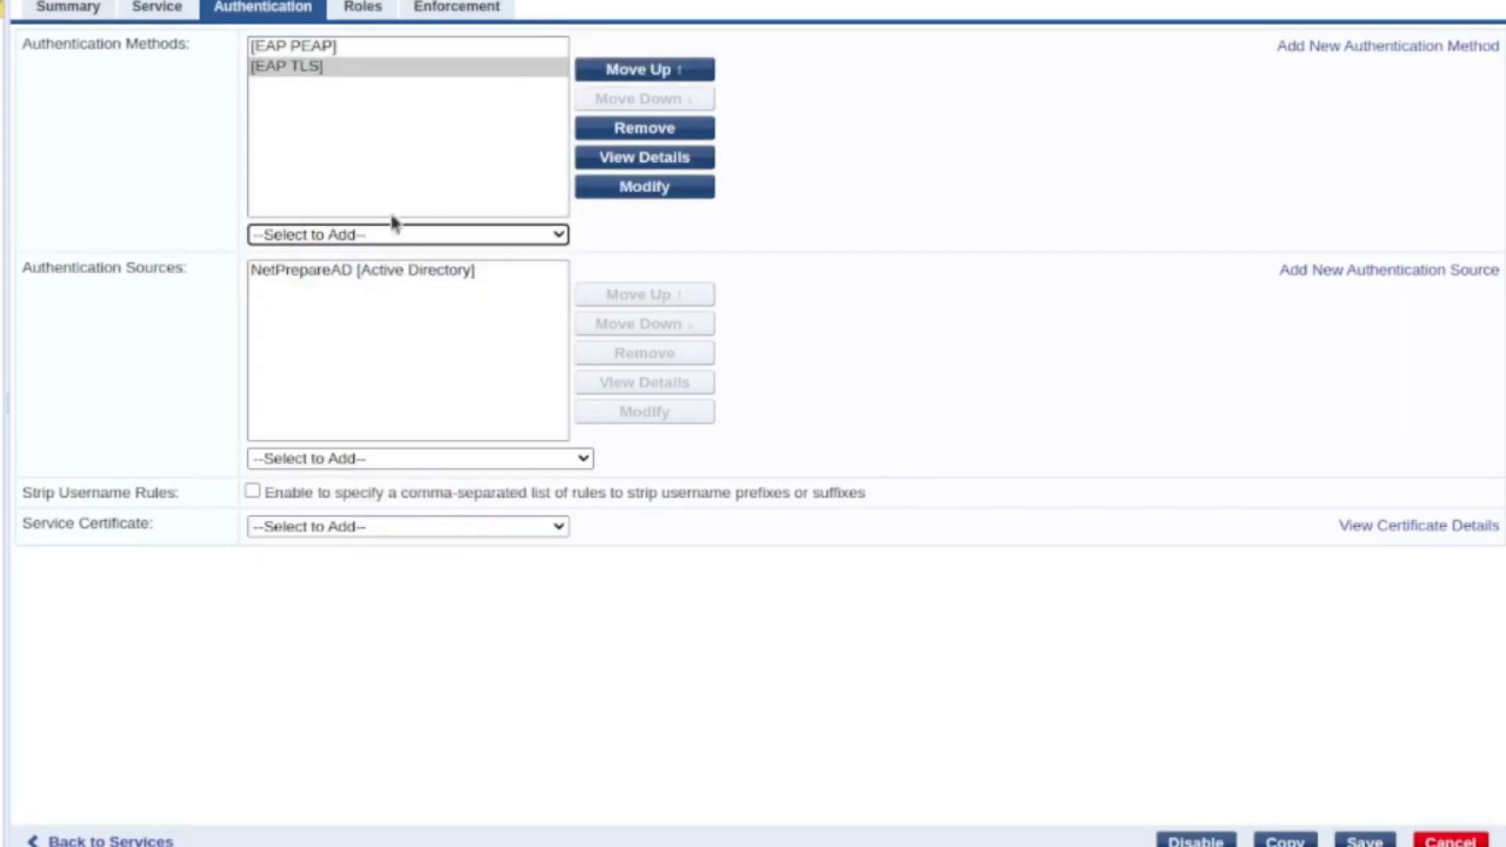
left_click(359, 9)
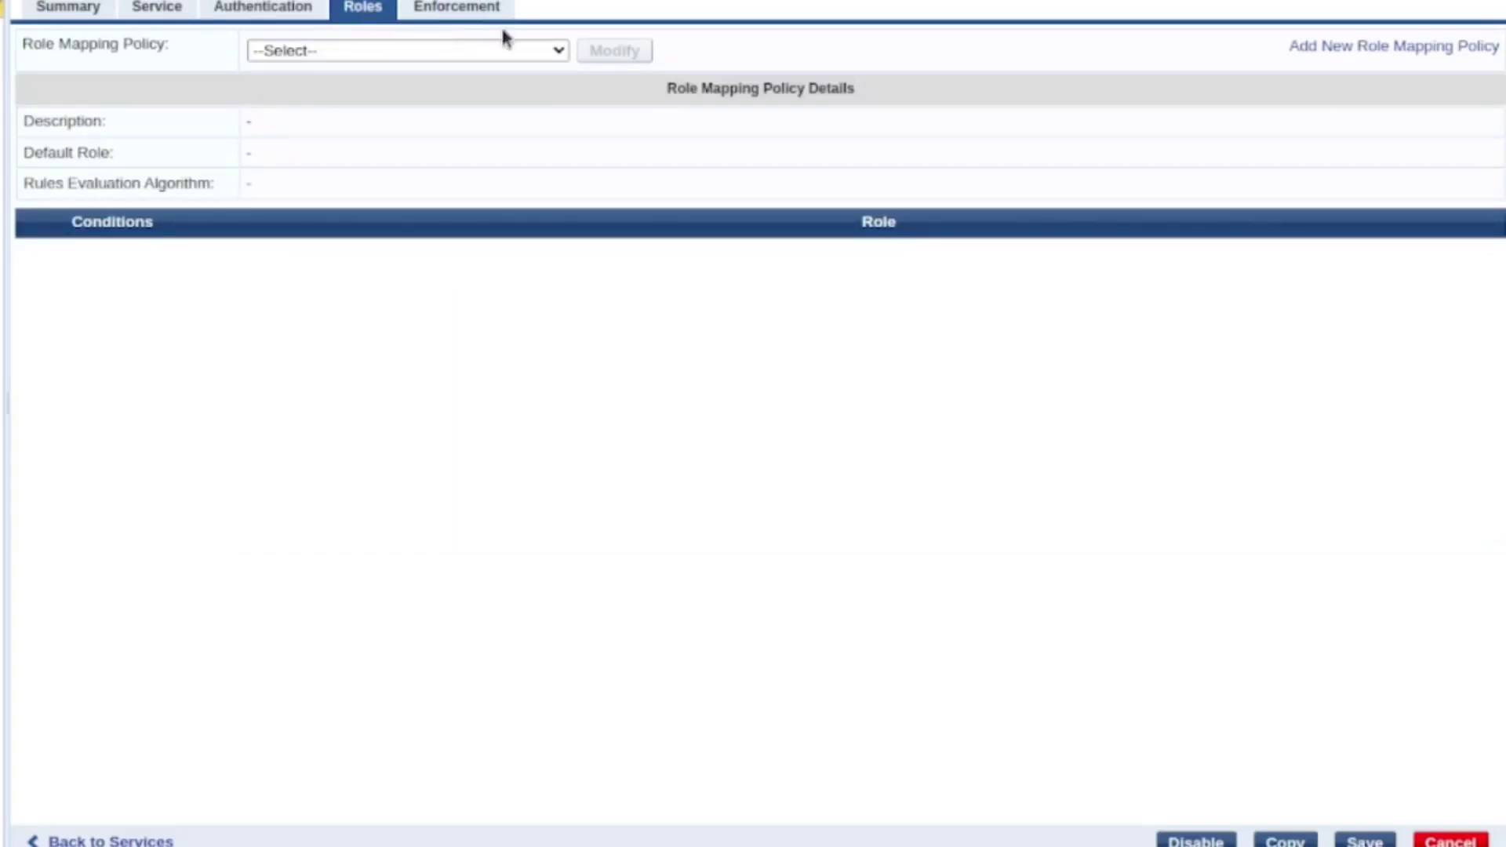
Review the Roles and Enforcement tabs, then save the NetPrepare_mx_ssid 802.1X Wireless service
left_click(510, 52)
left_click(457, 8)
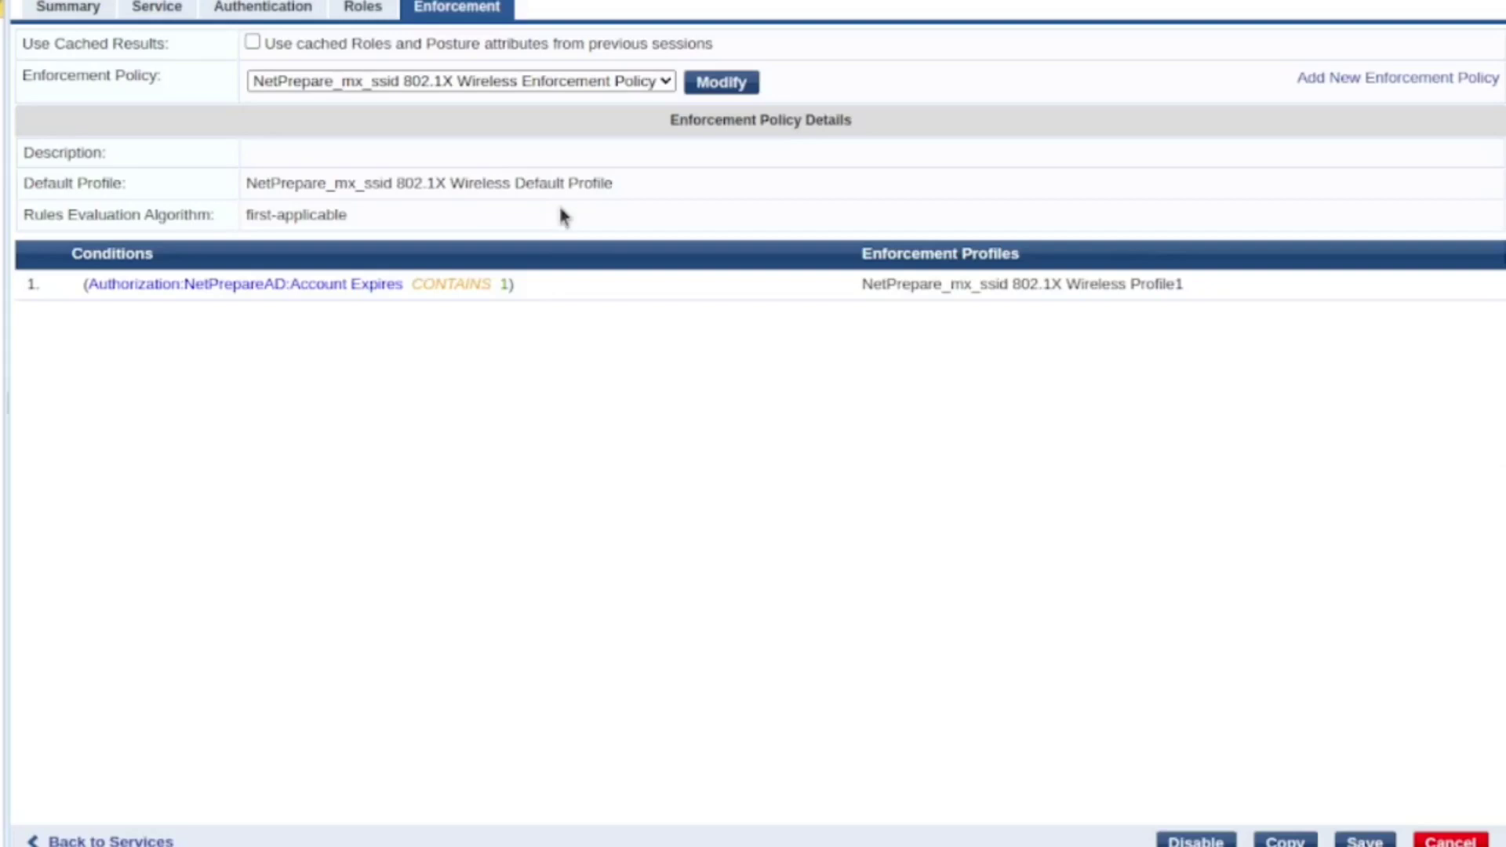
left_click(364, 8)
left_click(439, 10)
left_click(1364, 840)
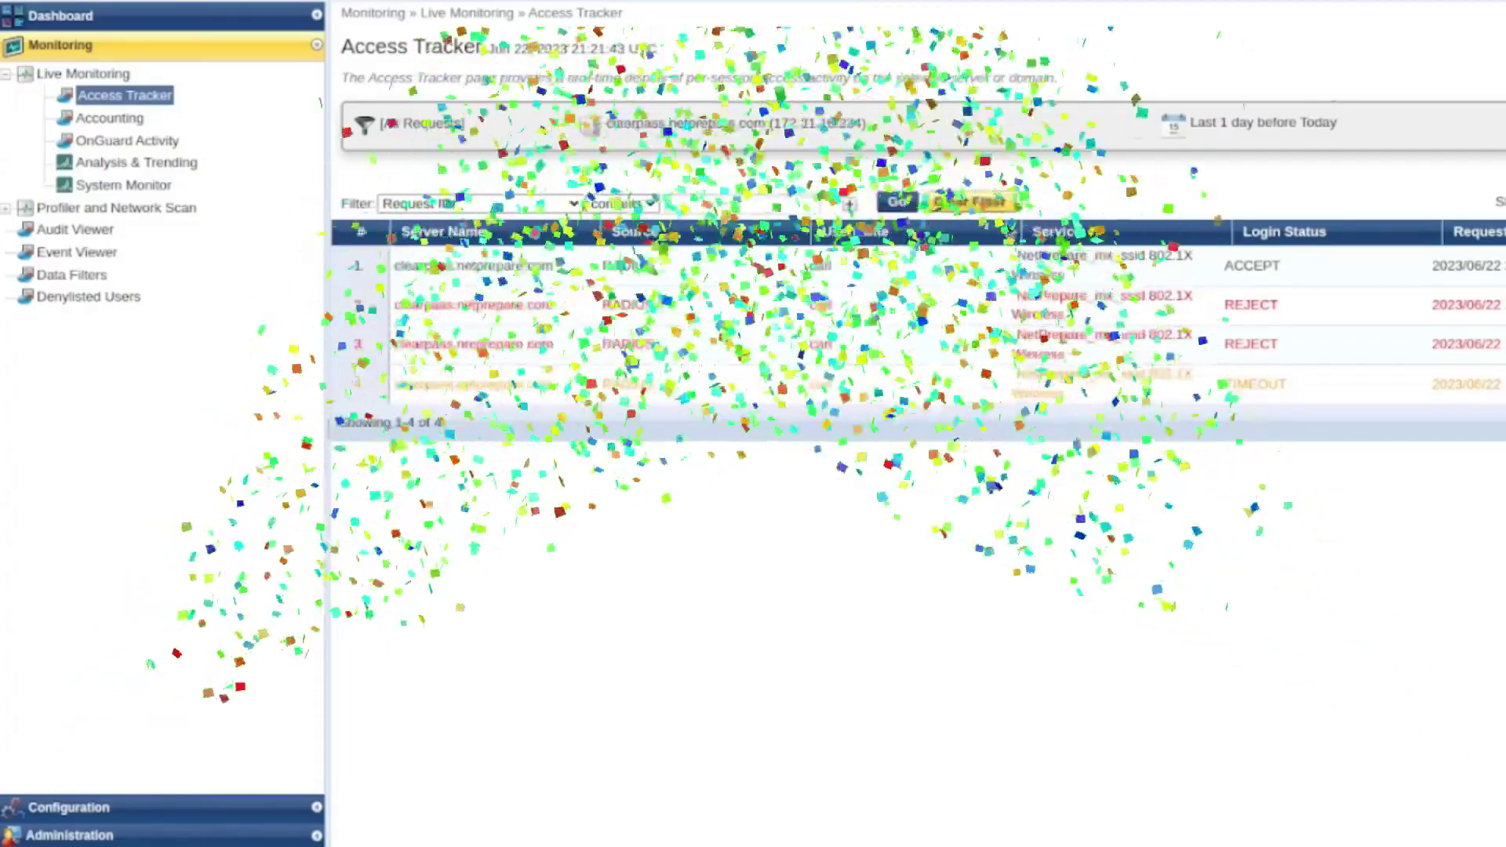
Inspect the accepted request's Input attributes, including the user's memberOf groups, then return to Dashboard
left_click(1041, 266)
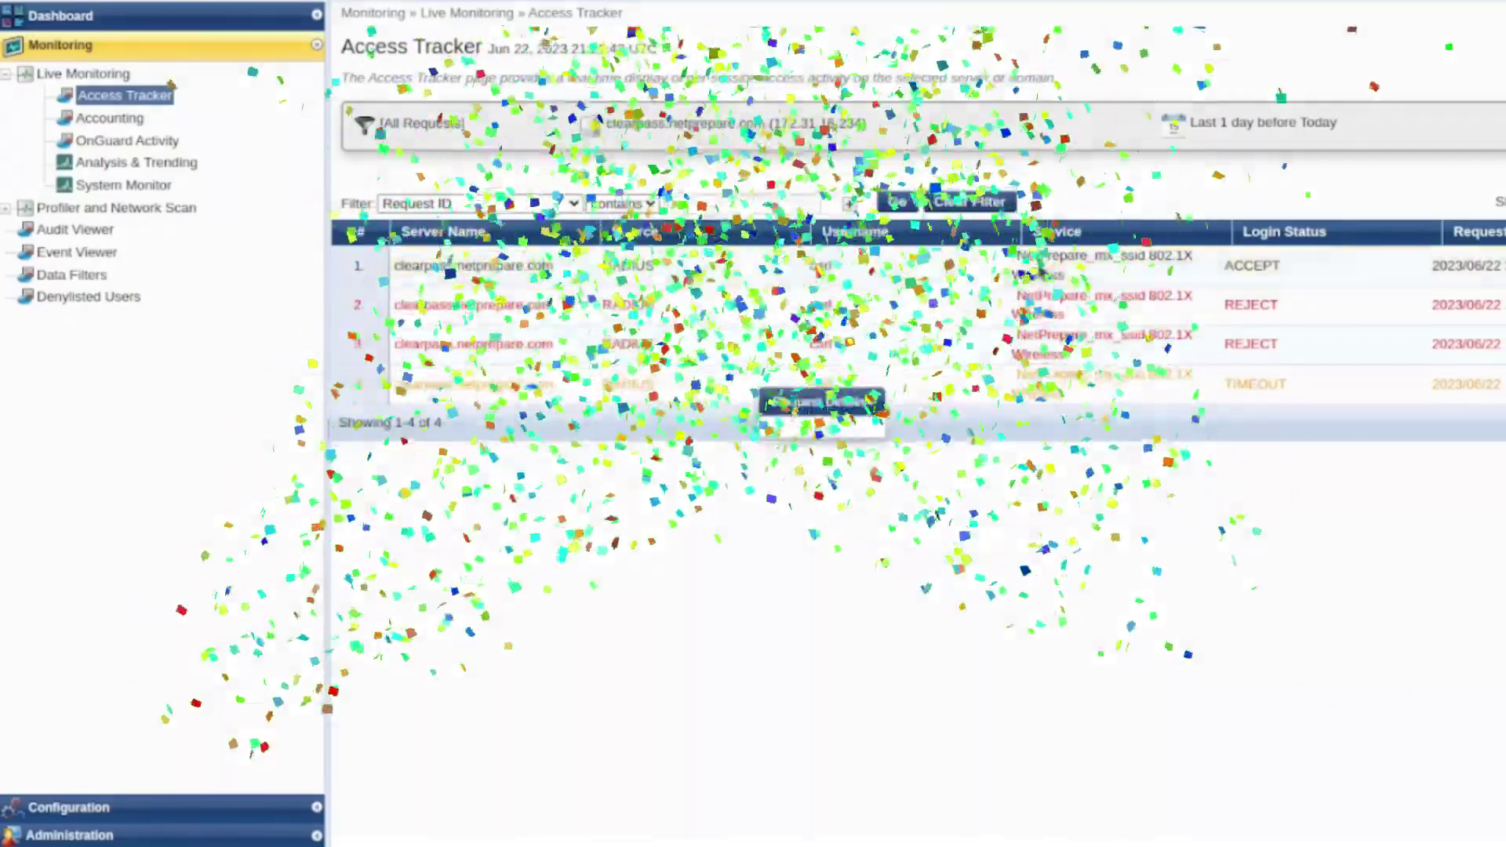
left_click(531, 141)
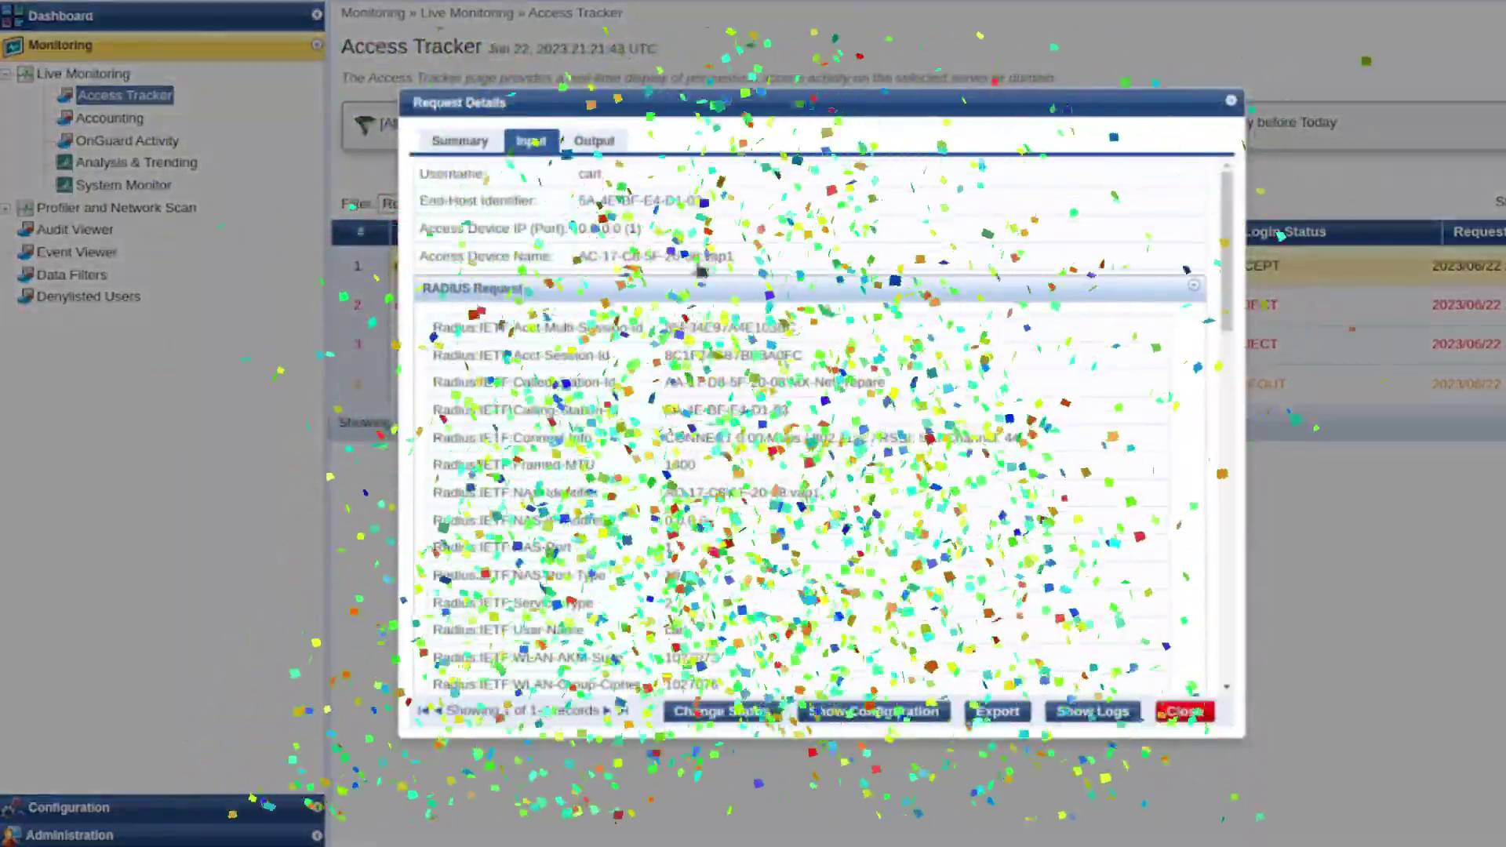
scroll(784, 382, "down", 2)
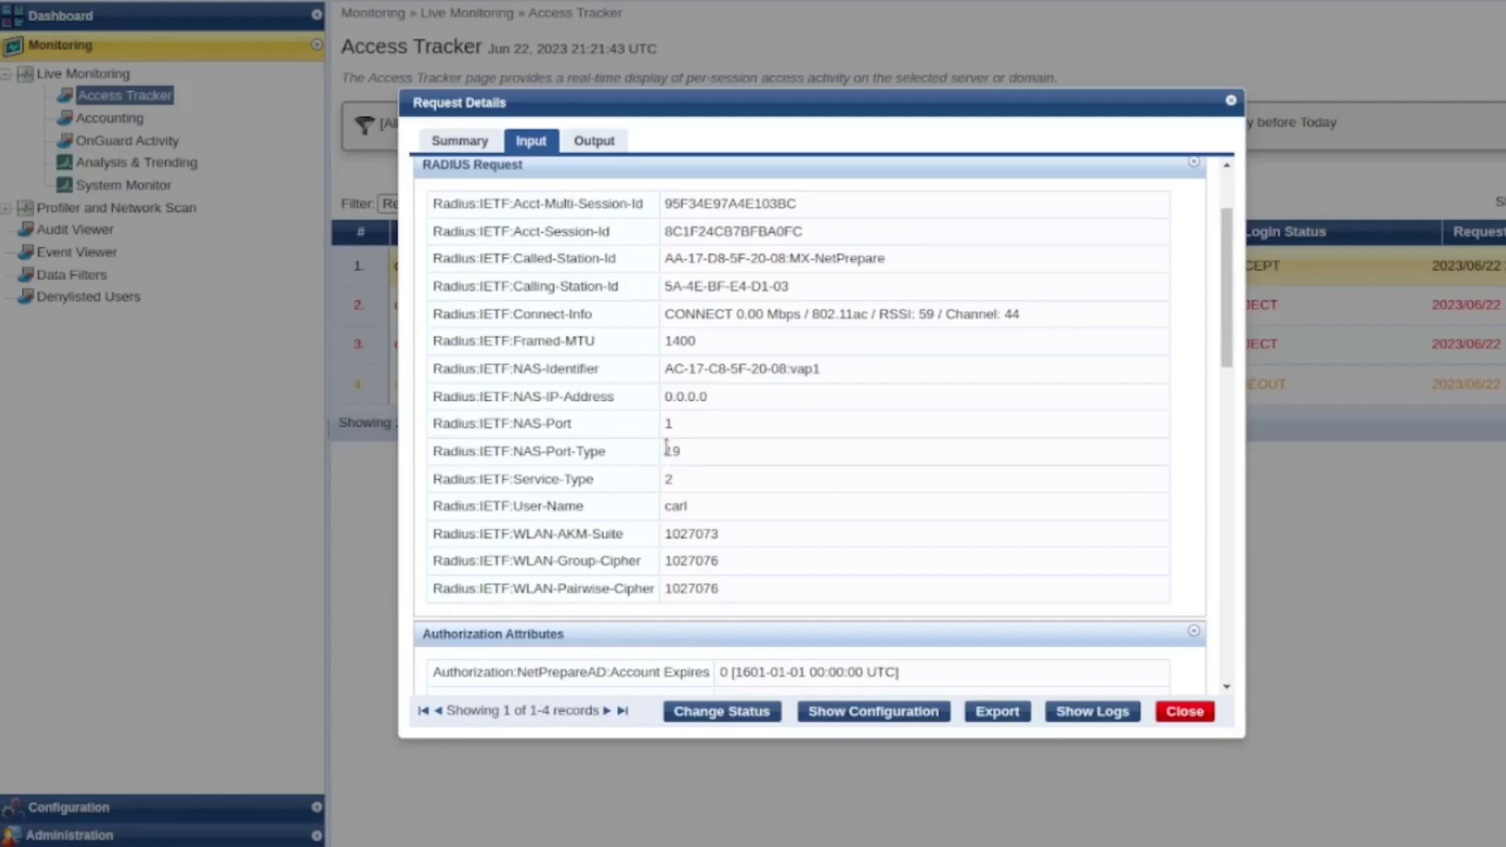
scroll(666, 447, "down", 3)
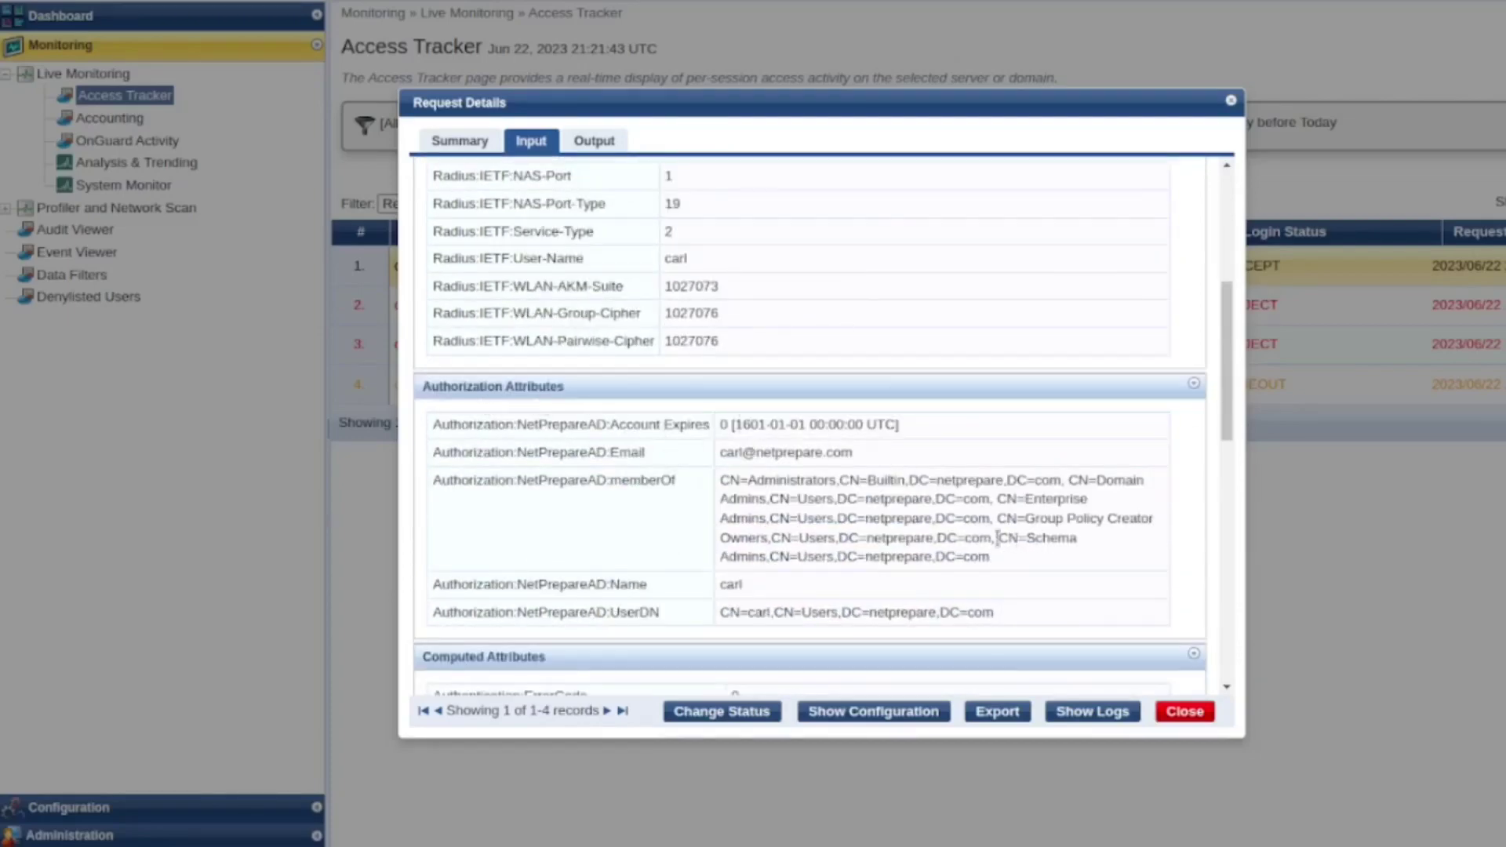
left_click_drag(1010, 561, 722, 475)
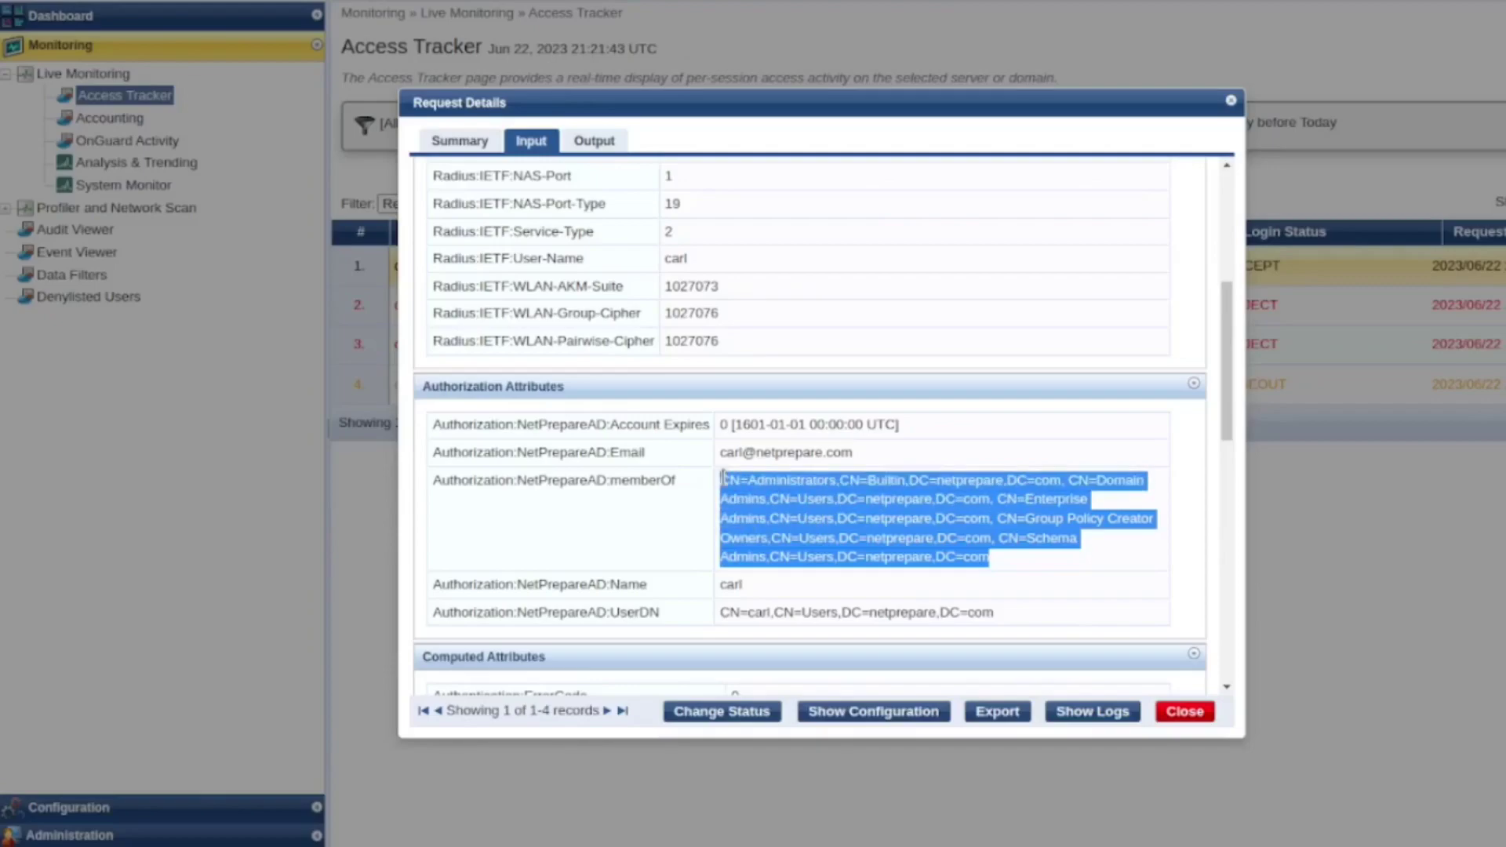
left_click(140, 22)
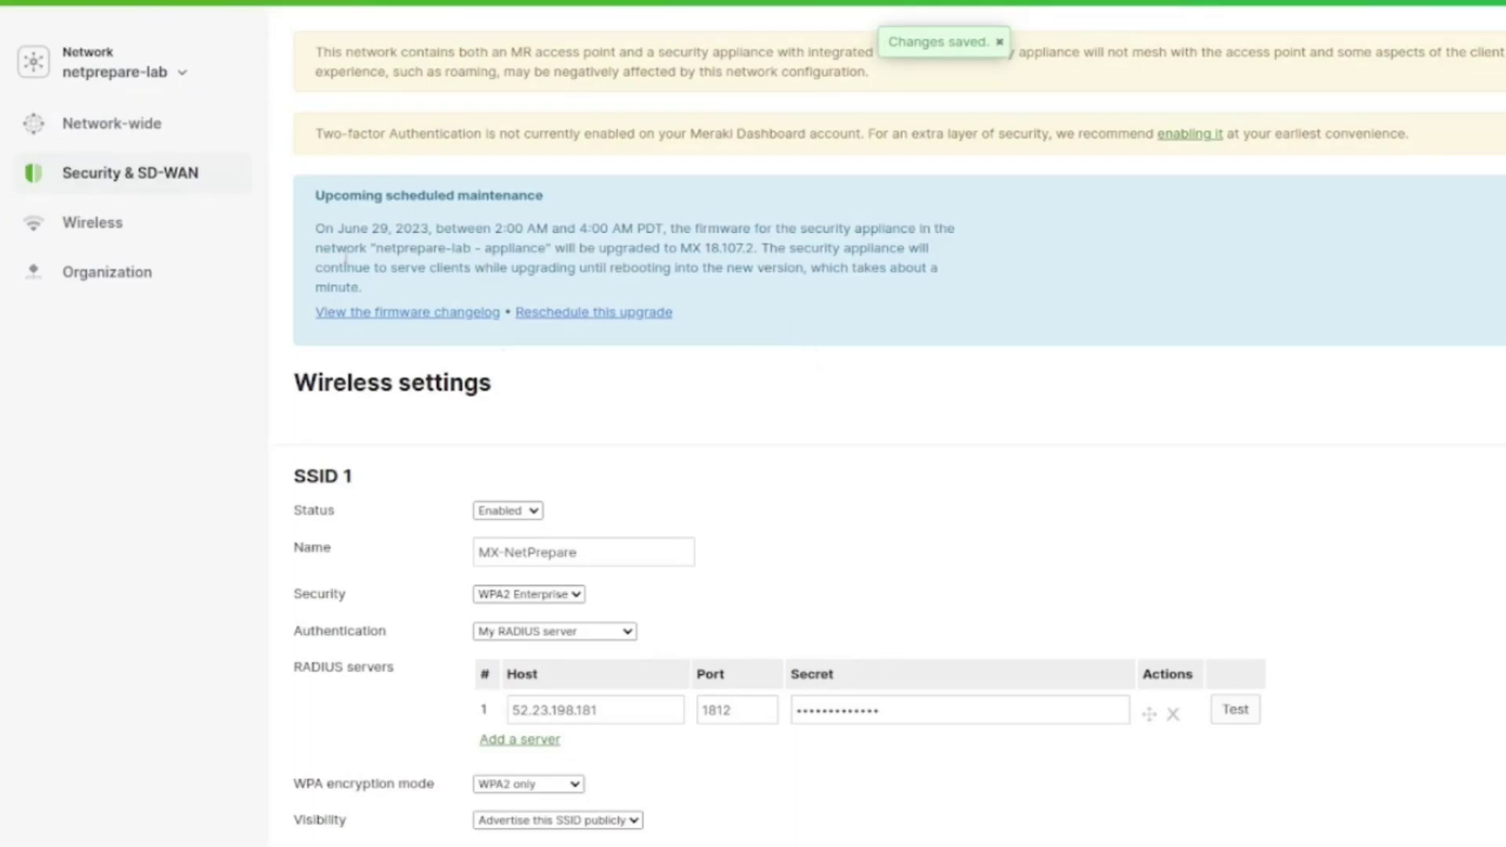
Bring up the Wireless menu in Meraki's left sidebar to leave the SSID settings
mouse_move(175, 226)
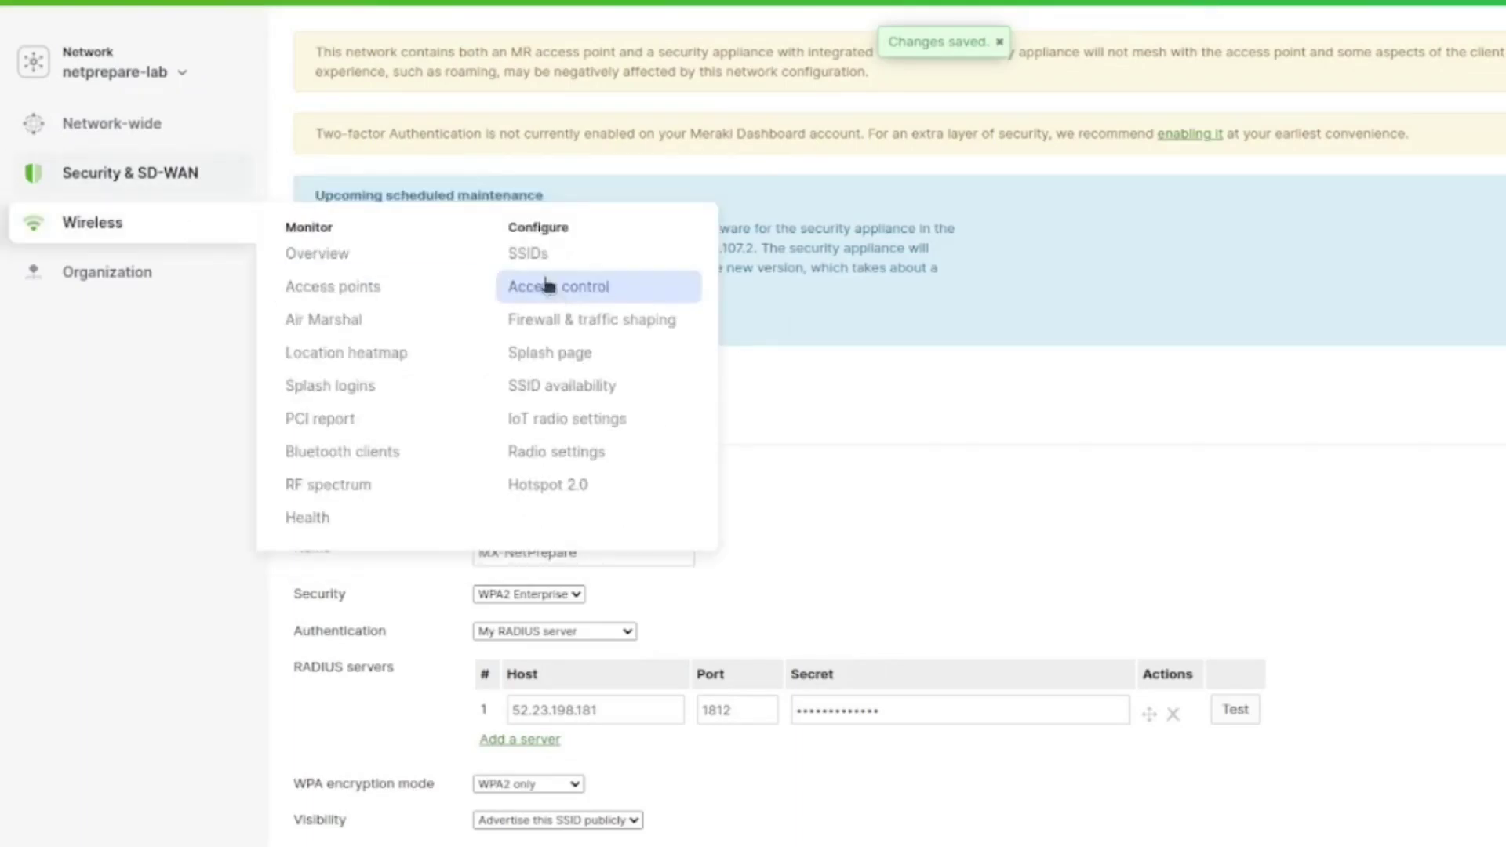